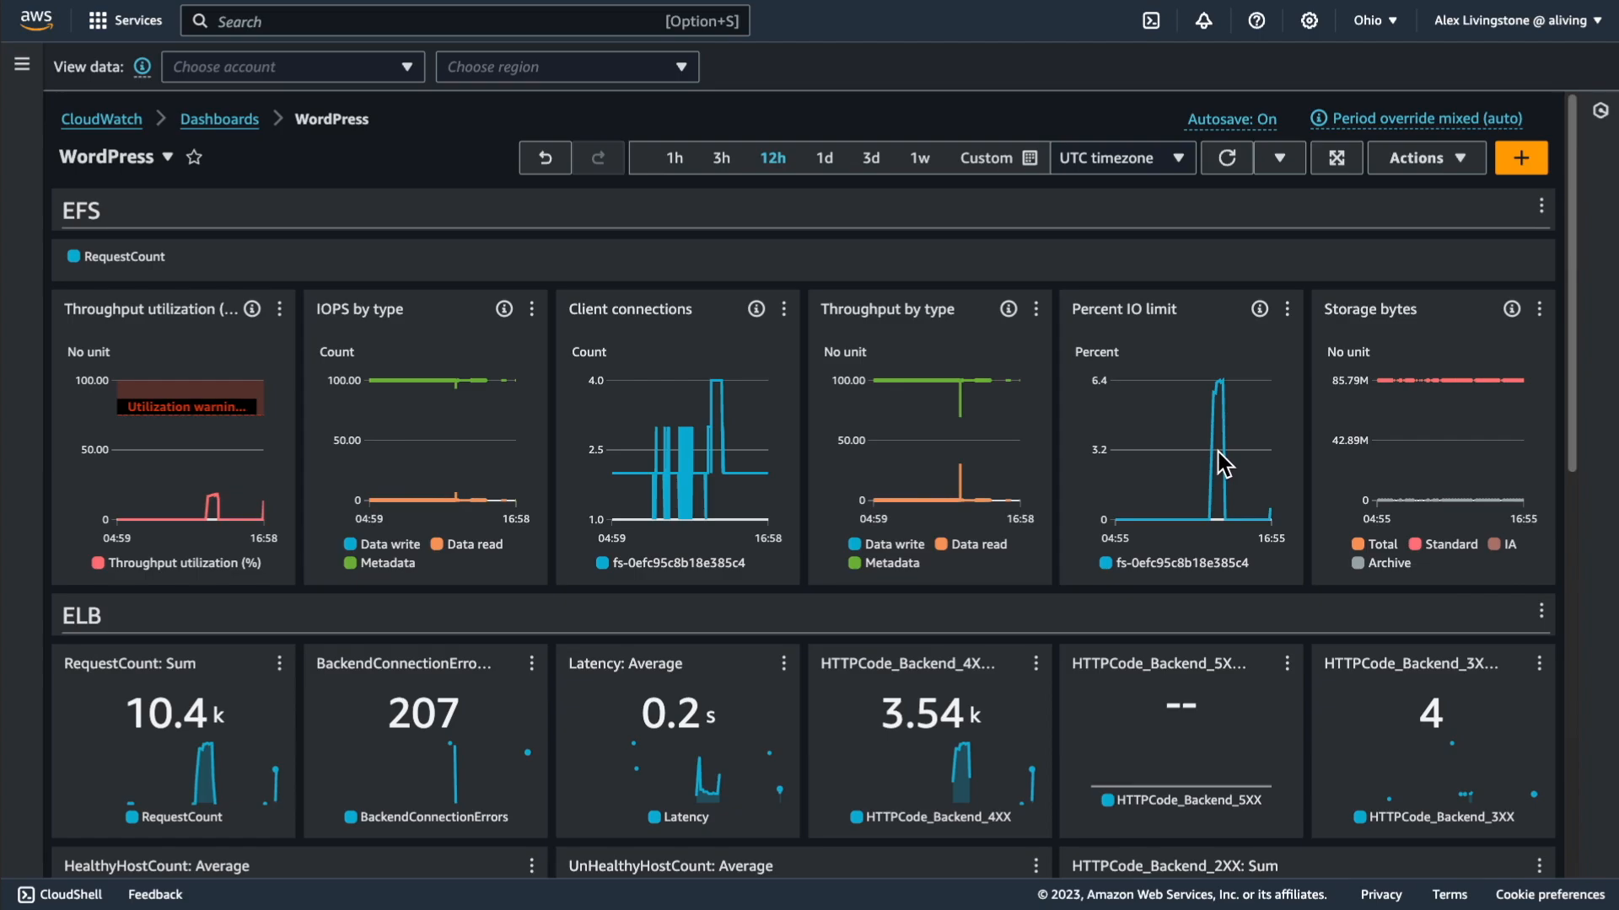
Review the WordPress dashboard's ELB, Auto Scaling Group, CloudFront and Backups widgets.
scroll(1221, 463, down, 2)
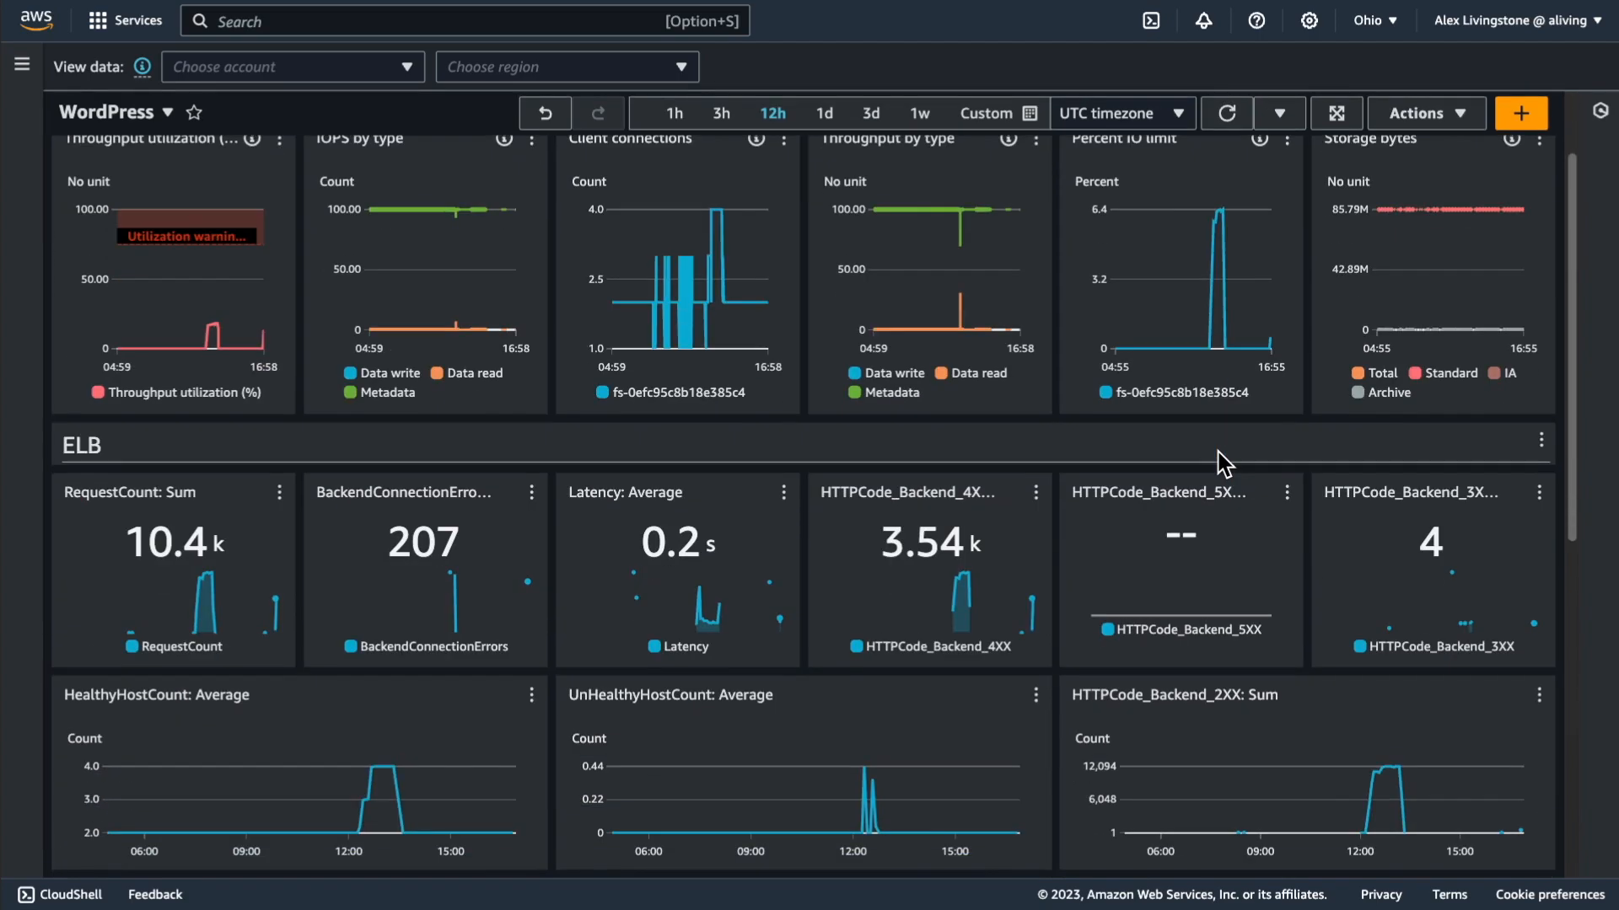
scroll(1221, 463, down, 8)
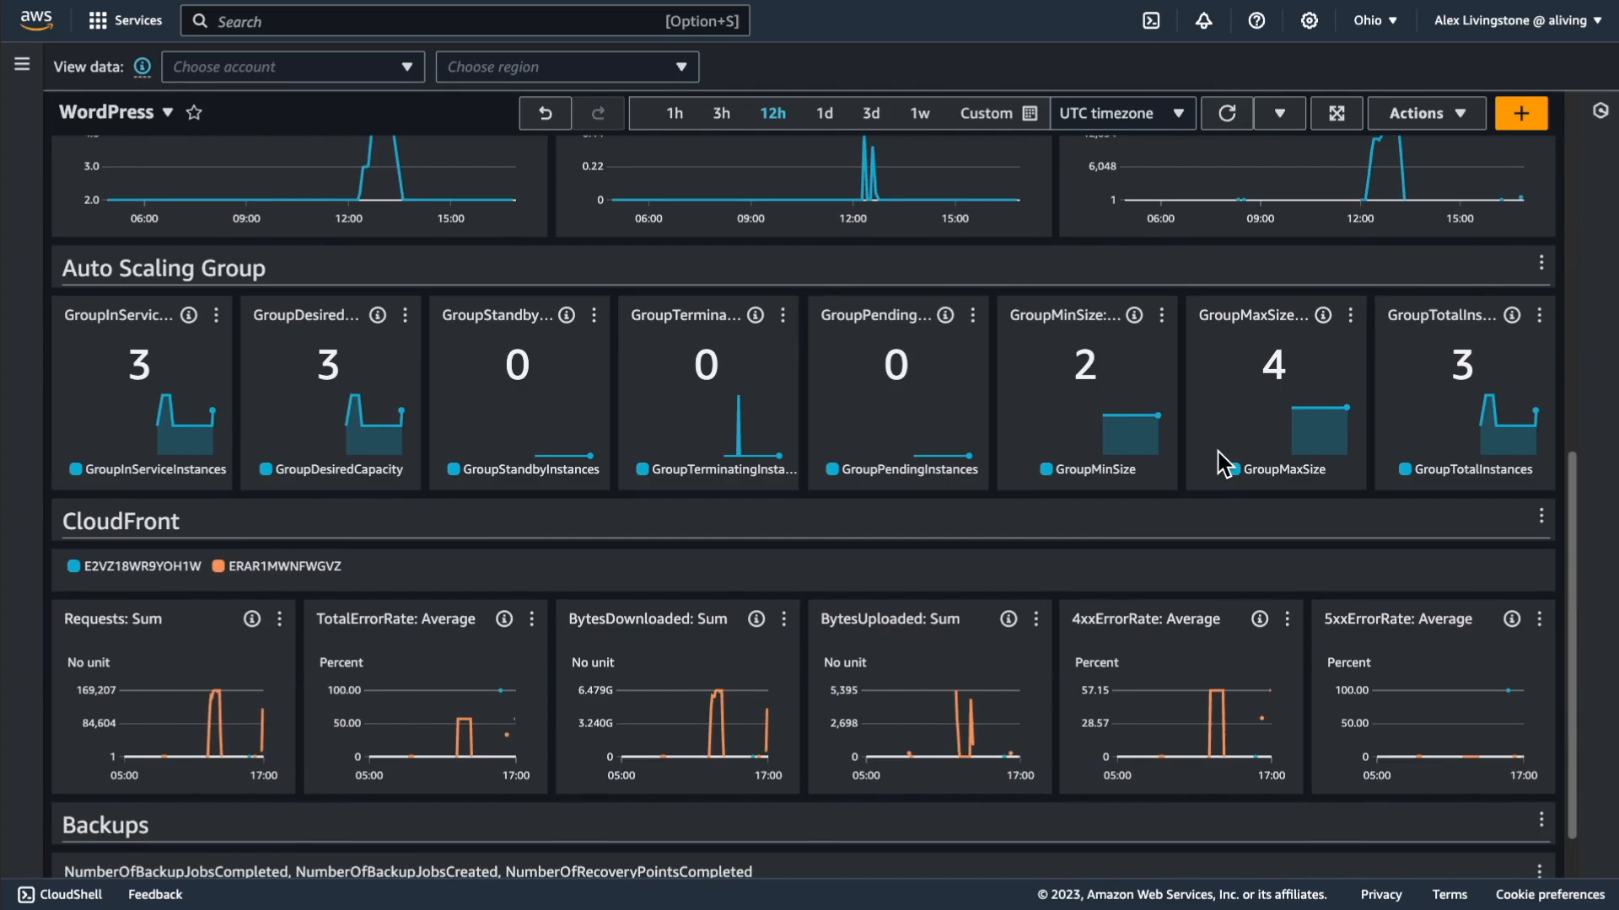
scroll(1222, 463, down, 2)
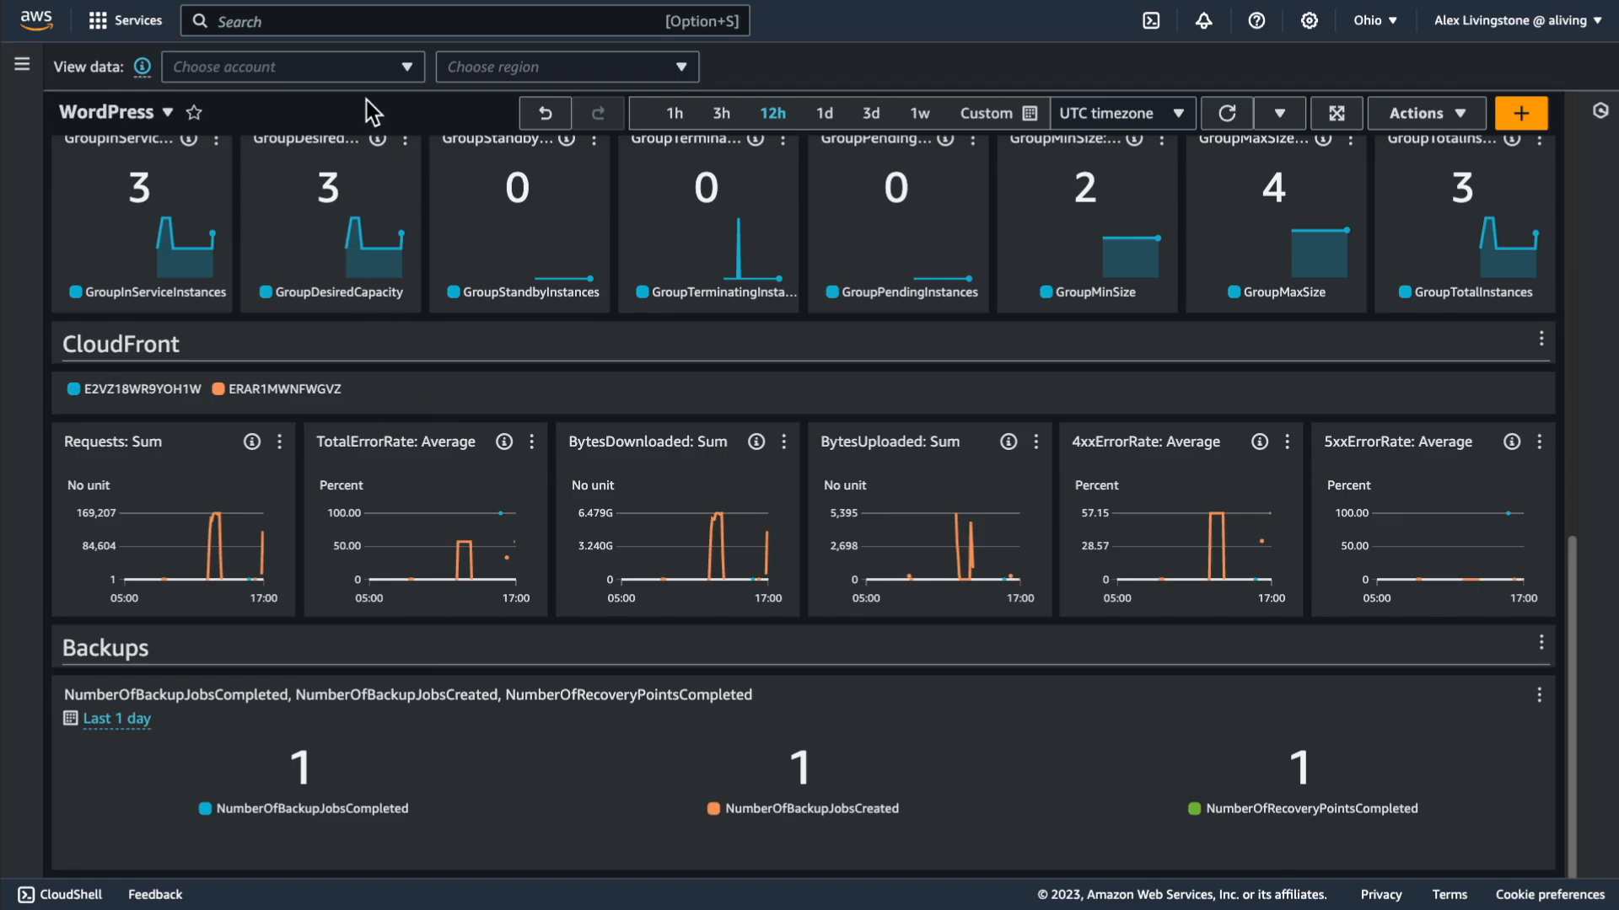
Go to the RDS databases and open the wordpress-database-7u9vuka81js8 instance for modification.
click(155, 37)
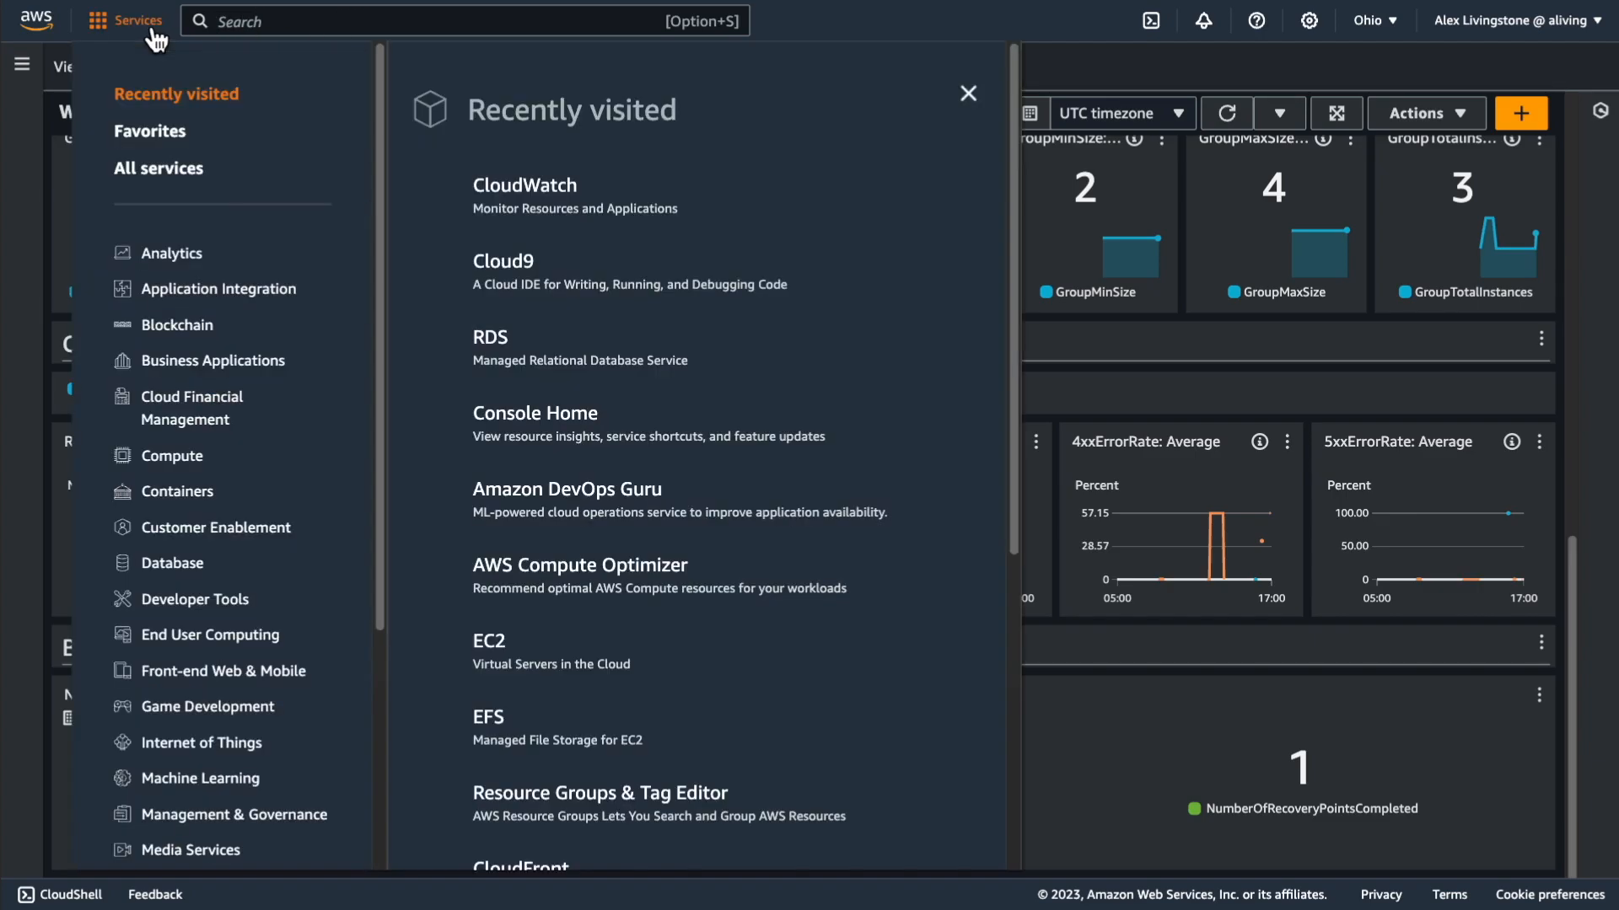
click(488, 340)
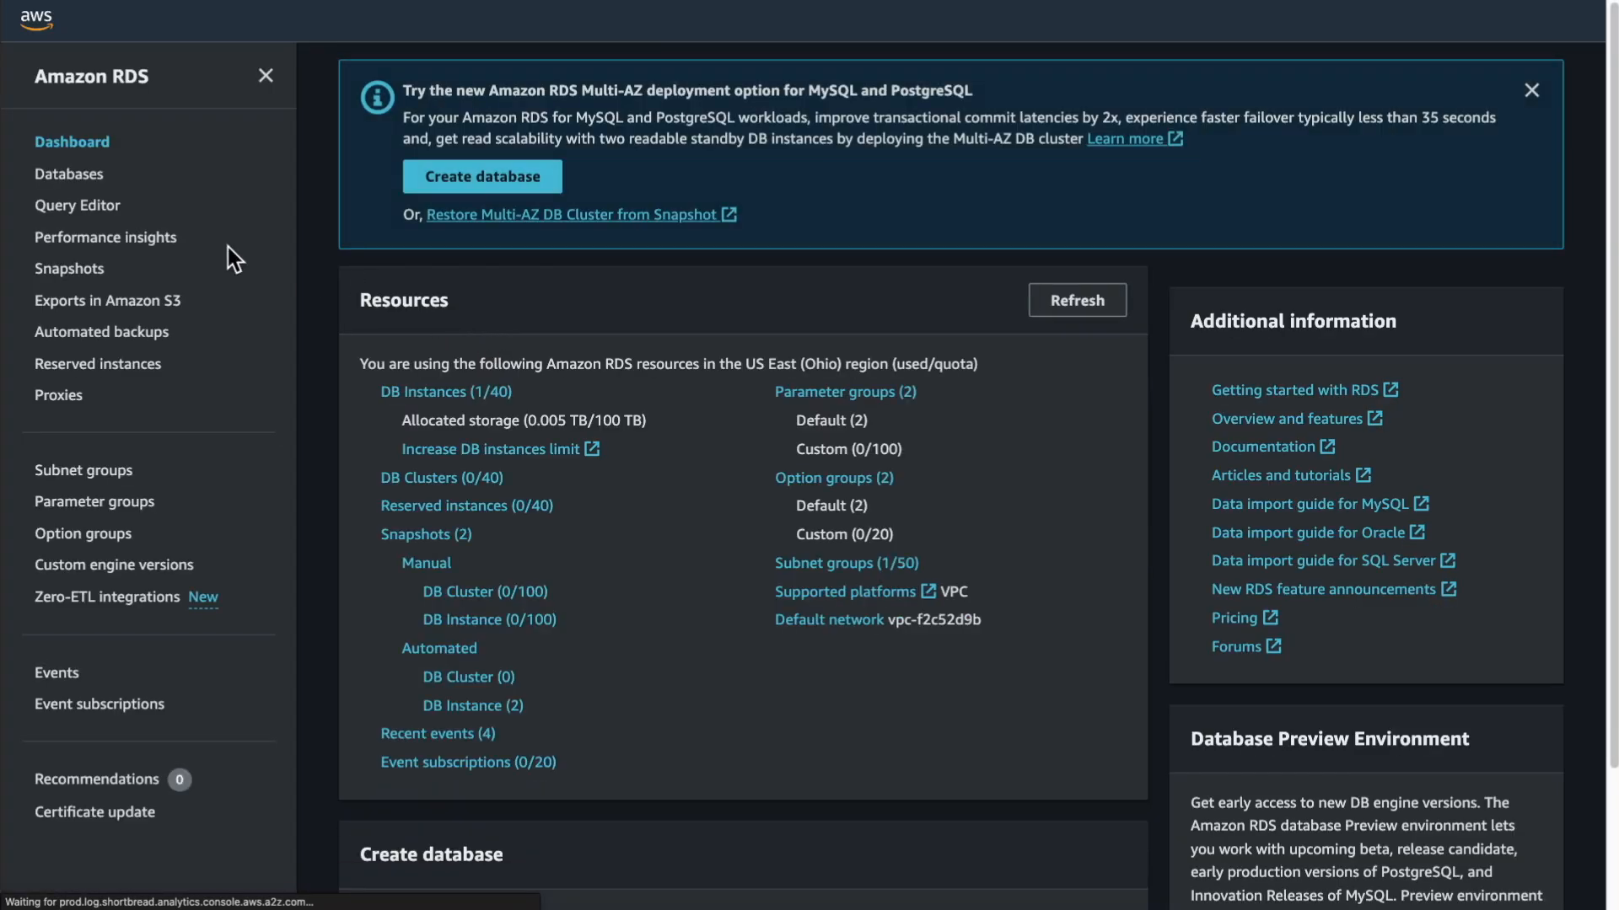
click(135, 175)
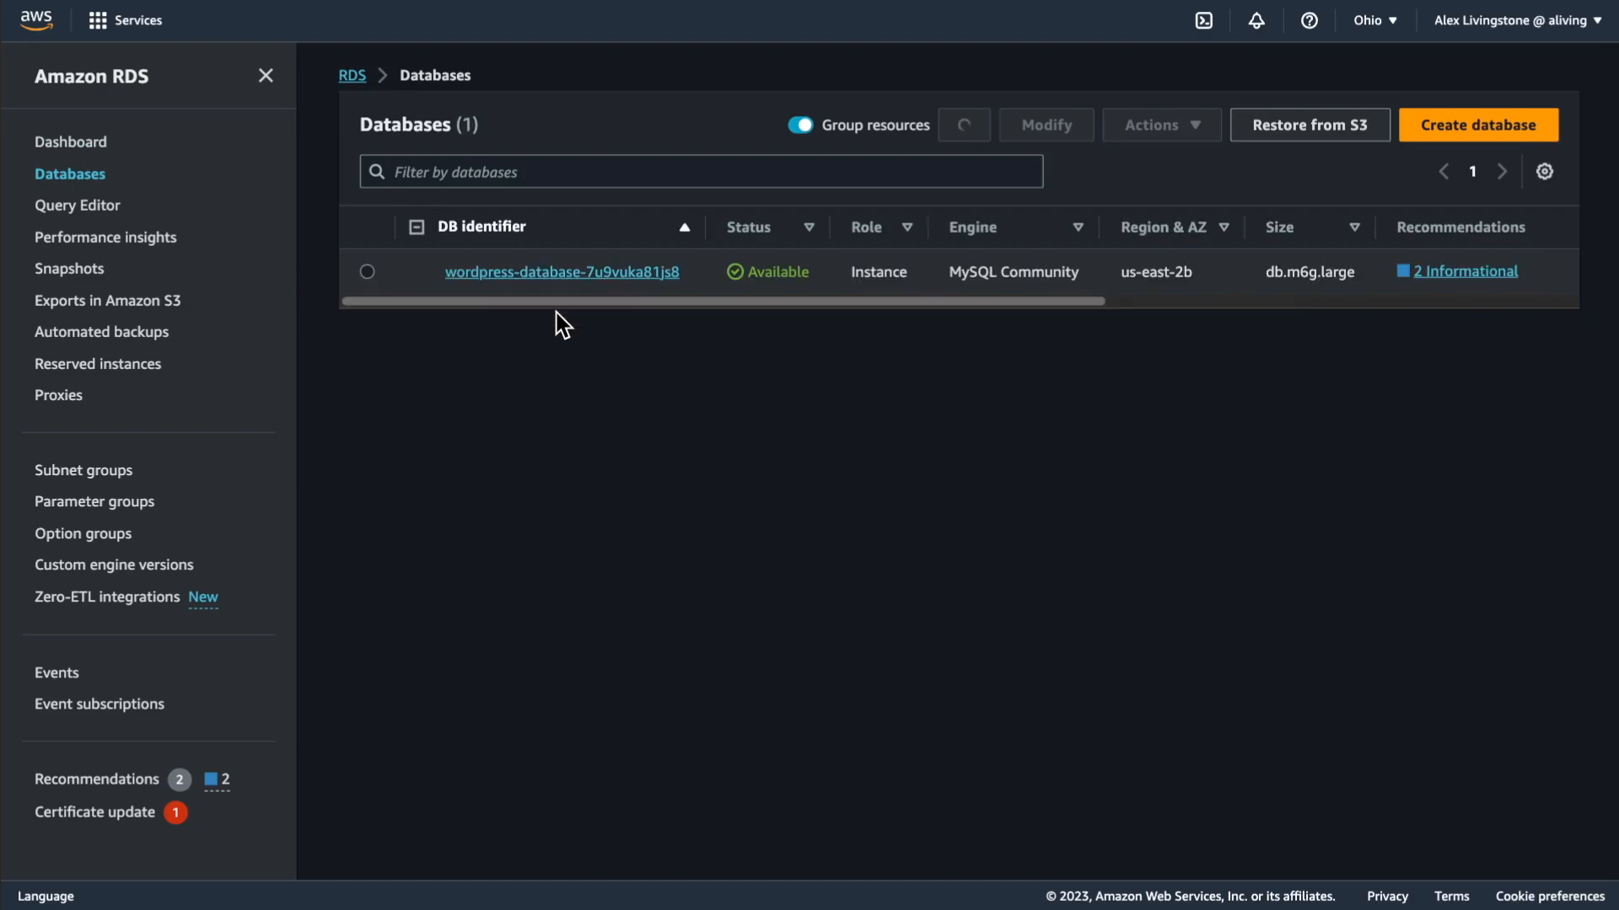
click(367, 273)
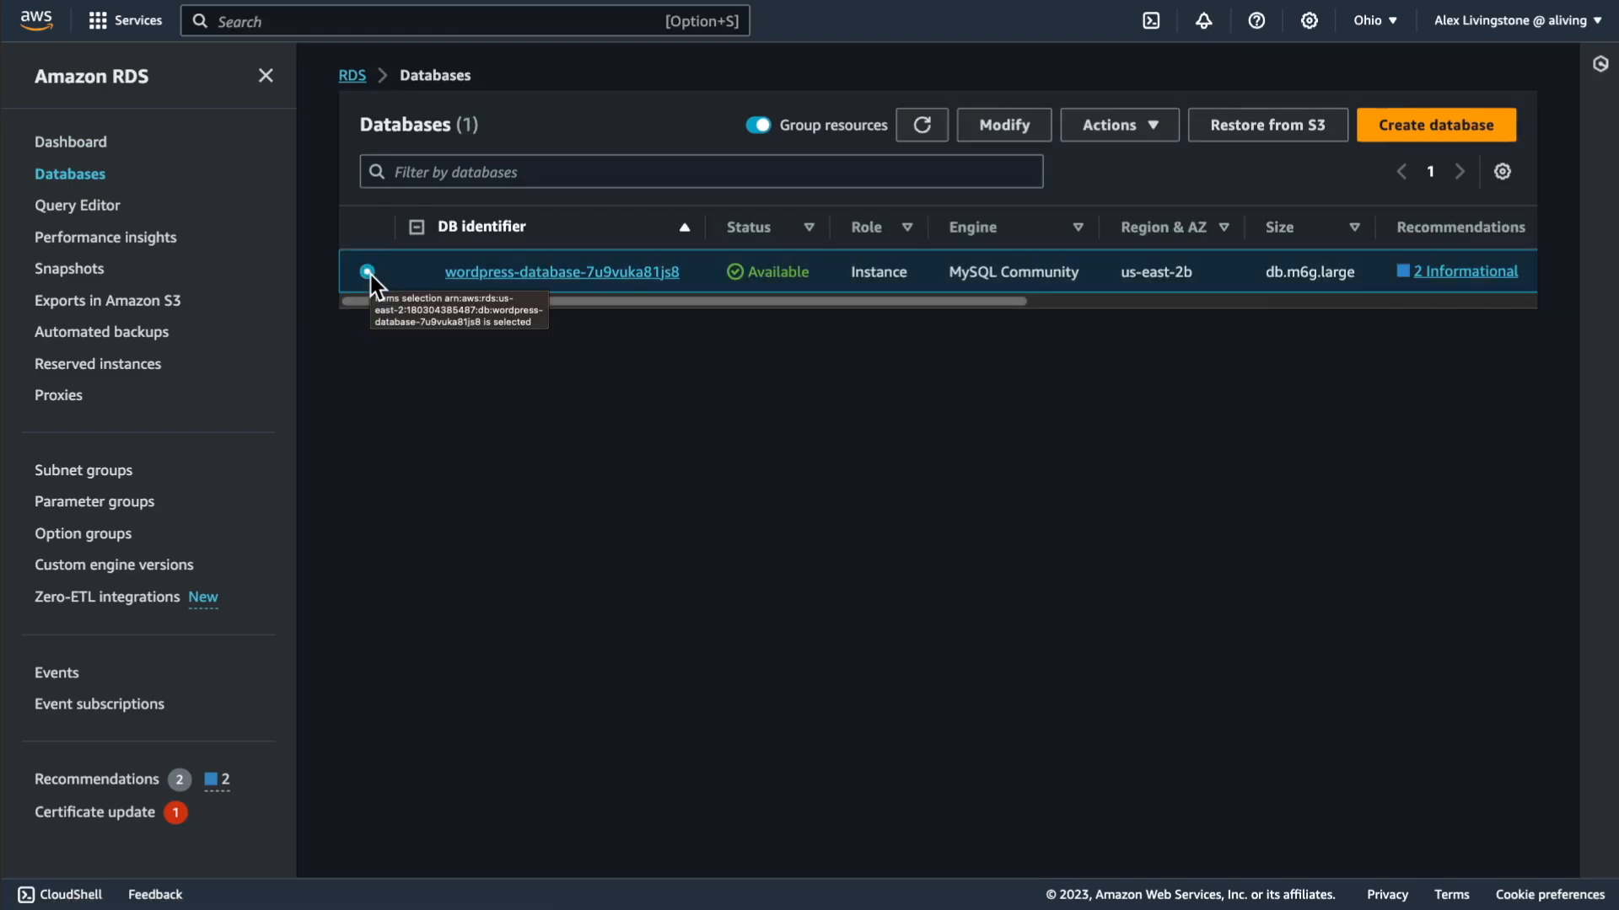
click(1005, 126)
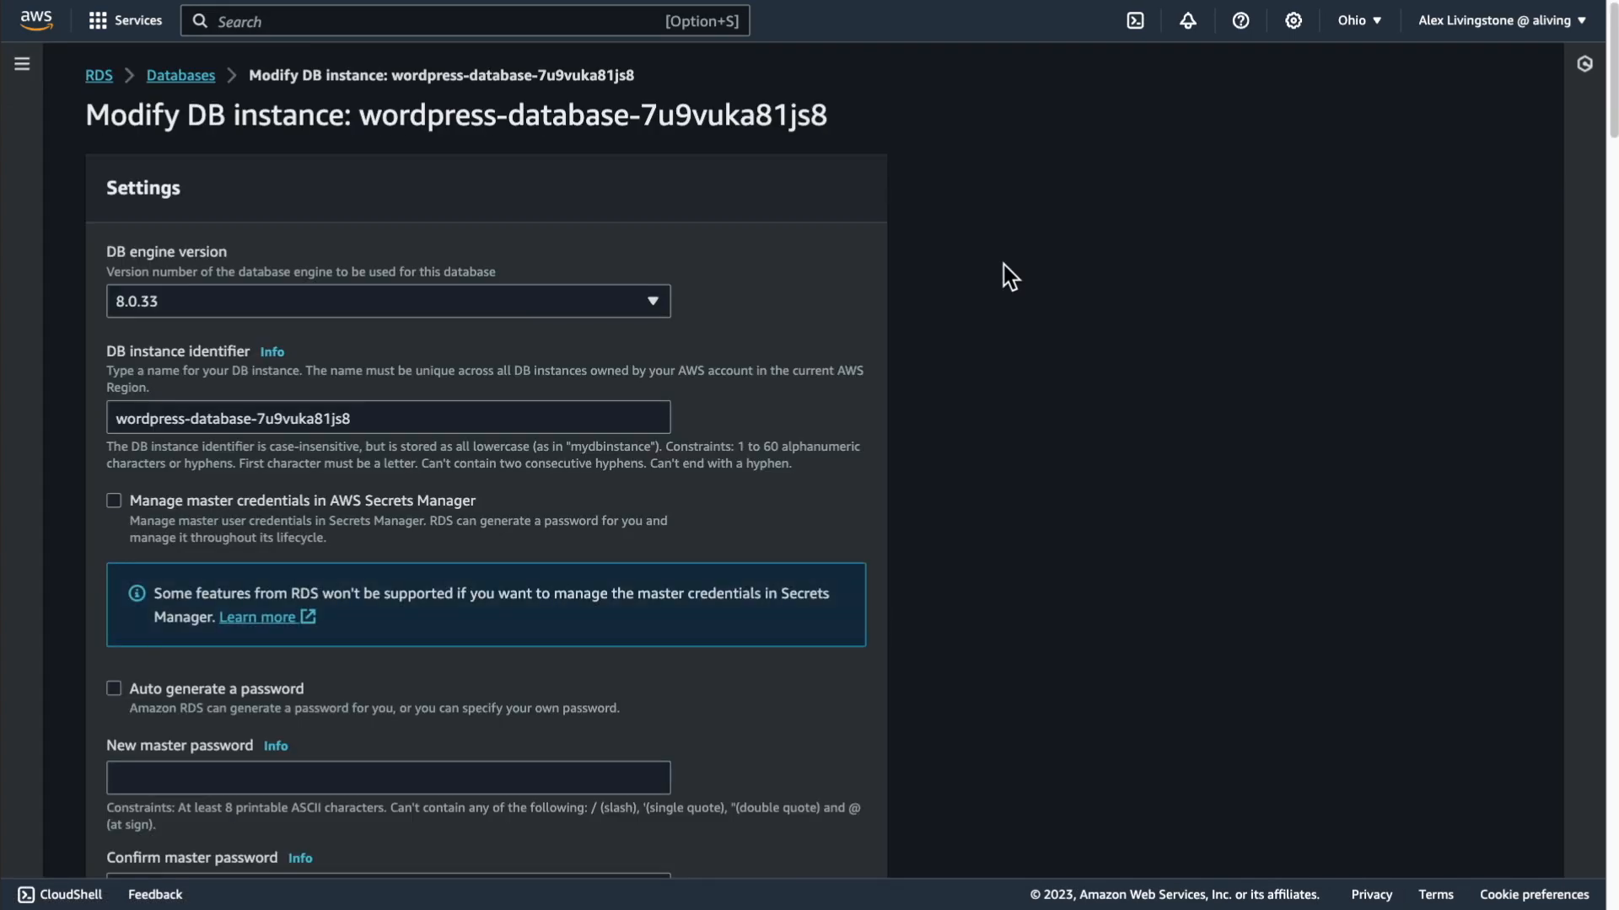
Check the instance's Performance Insights settings in the Monitoring section, including the retention period.
scroll(1003, 268, down, 5)
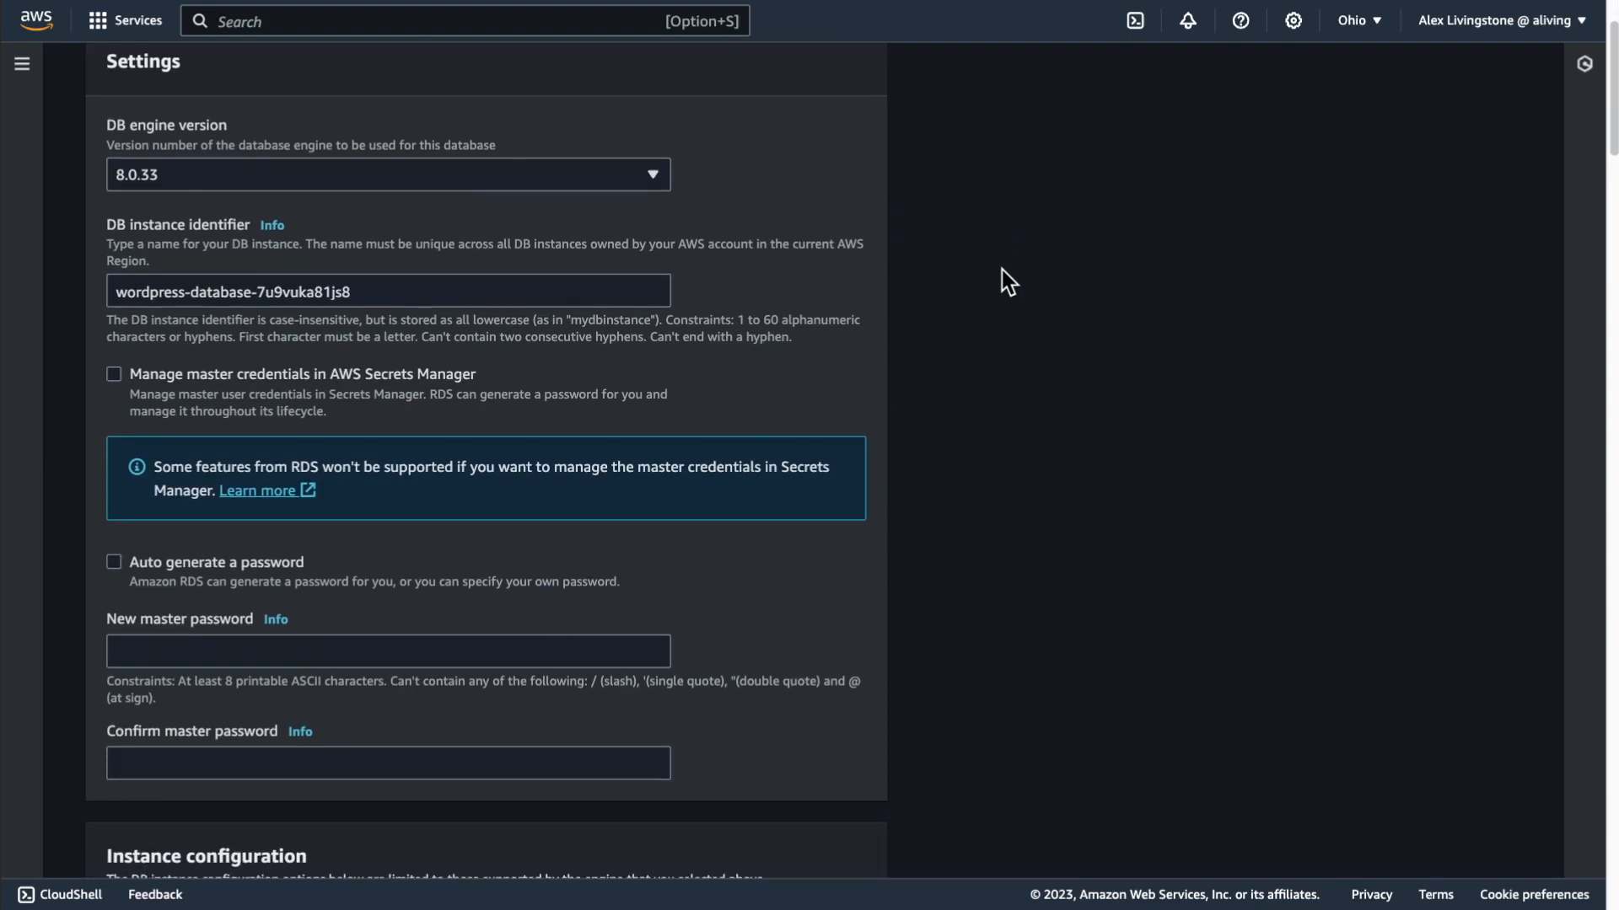
scroll(1003, 276, down, 12)
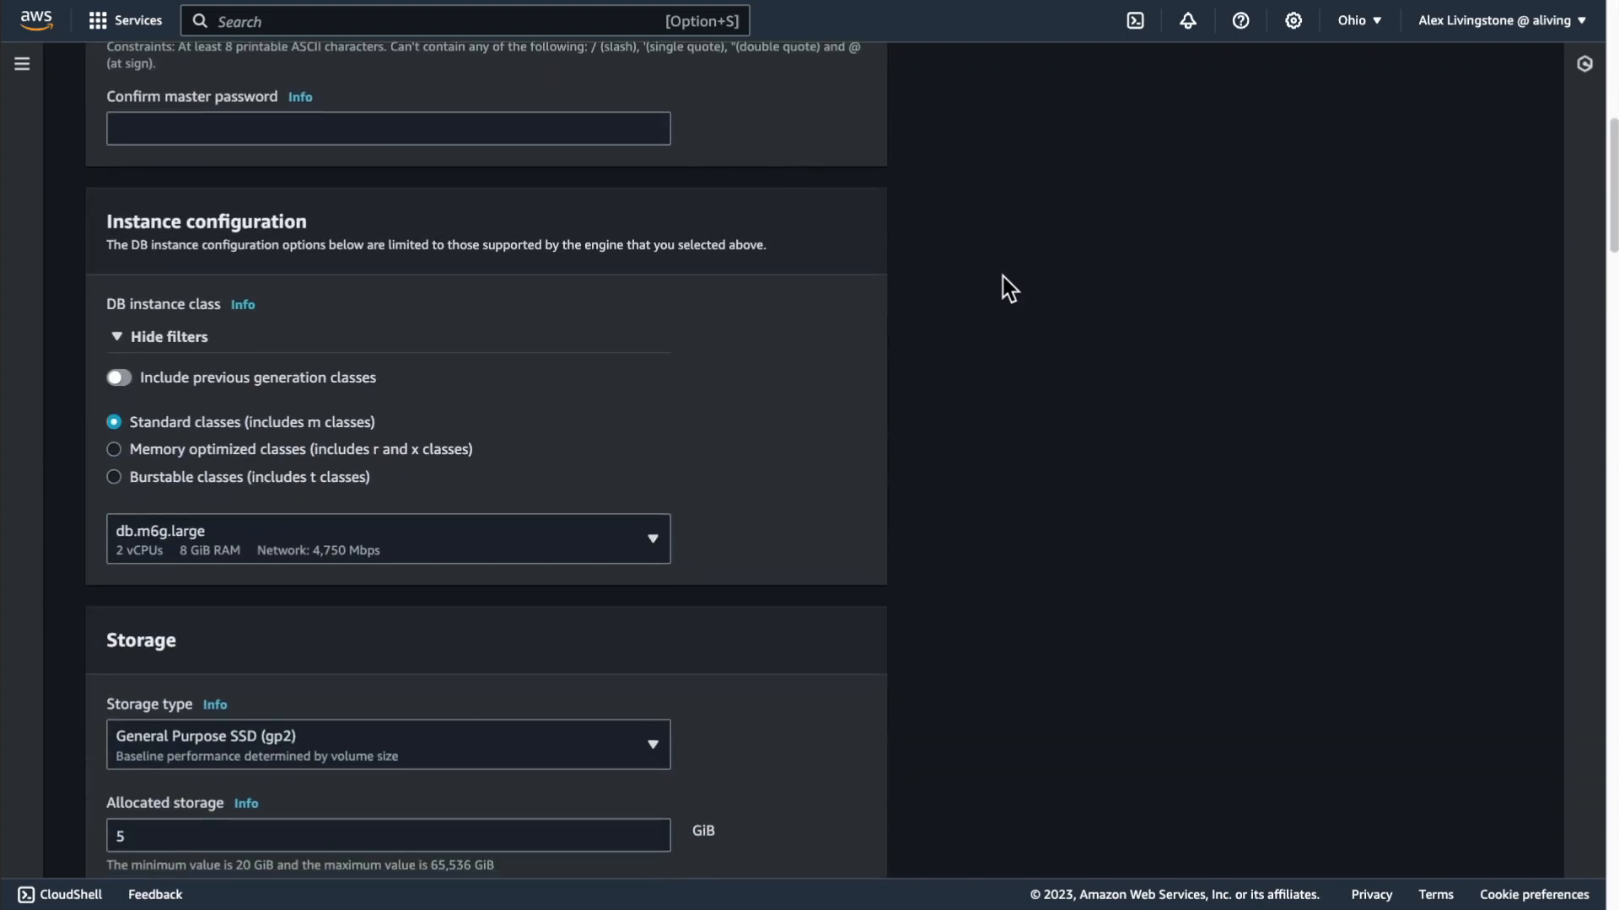
scroll(1000, 278, down, 10)
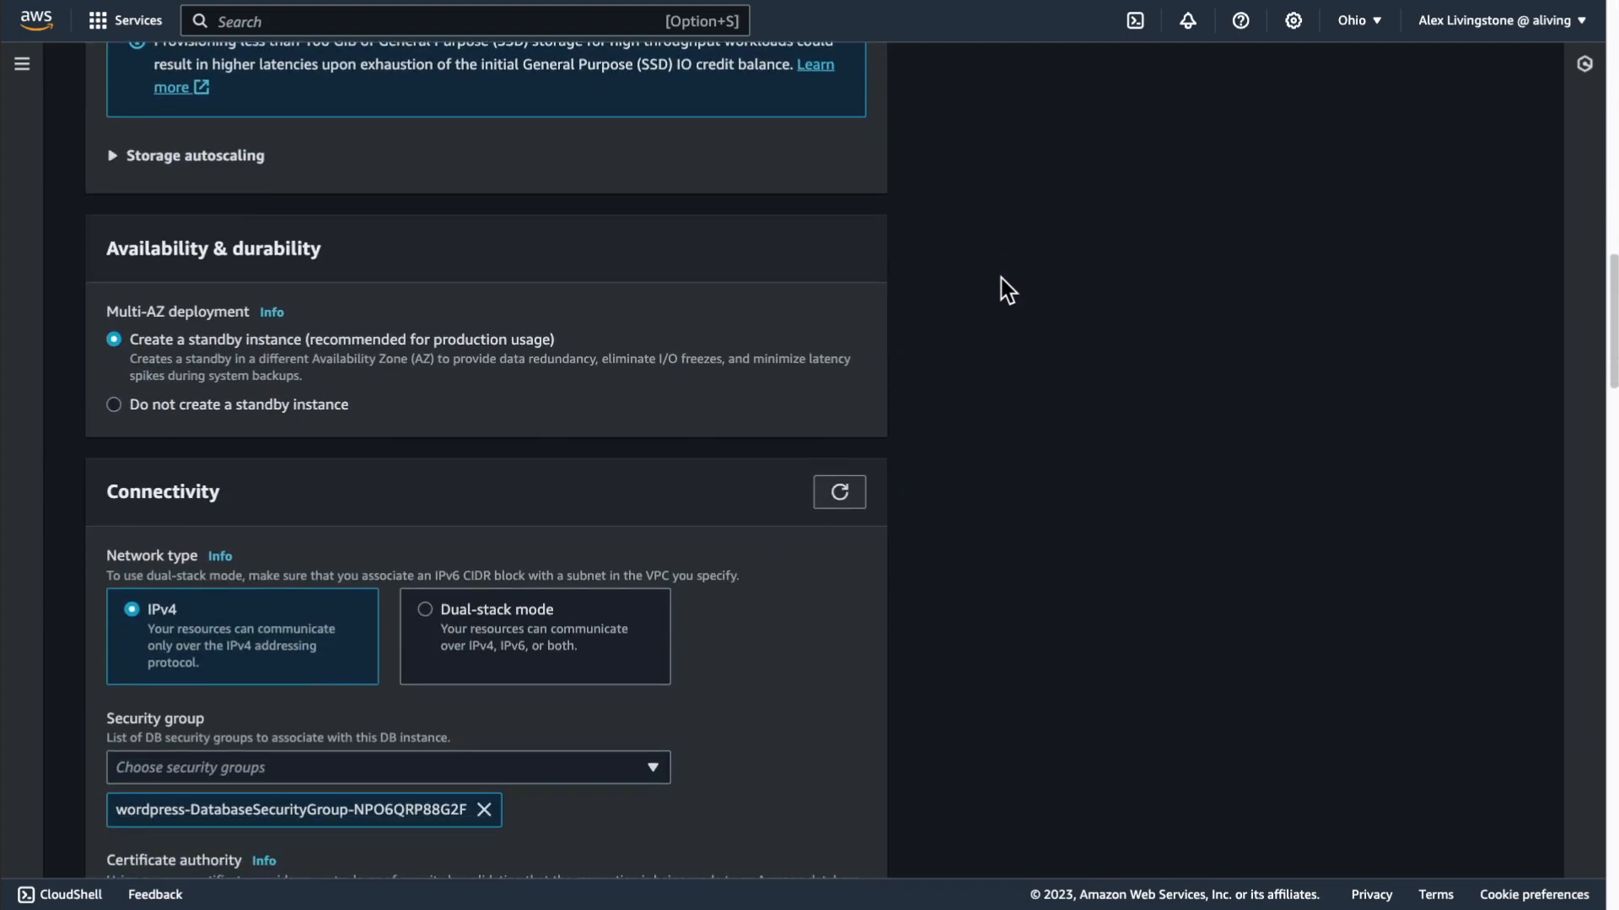
scroll(1000, 278, down, 10)
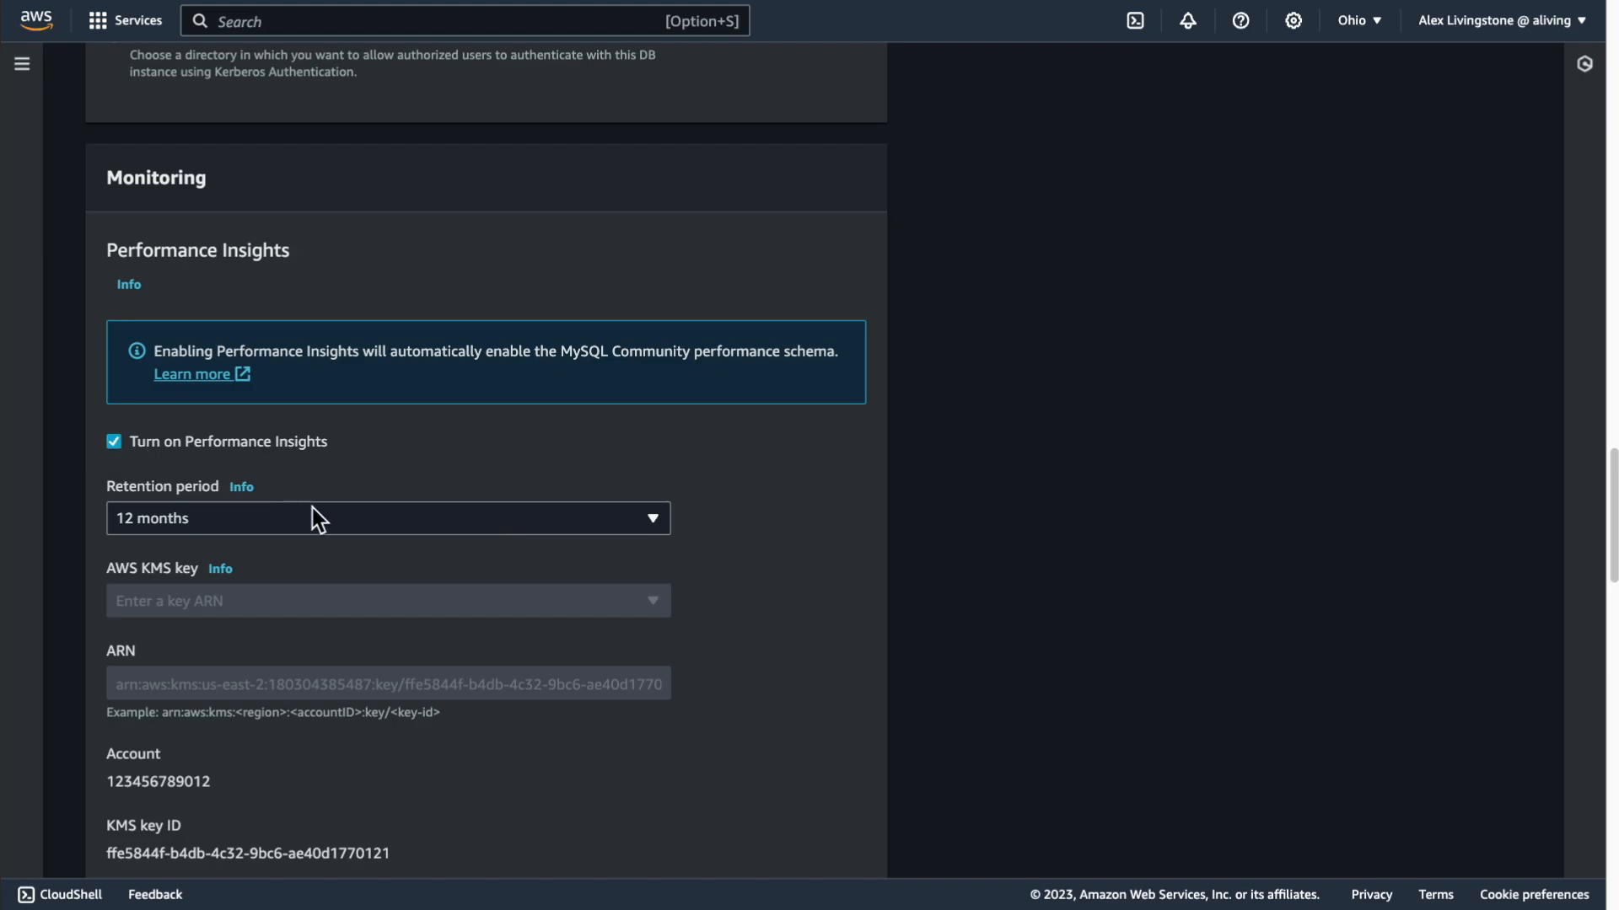
Open Performance Insights for the wordpress-database-7u9vuka81js8 instance.
click(21, 66)
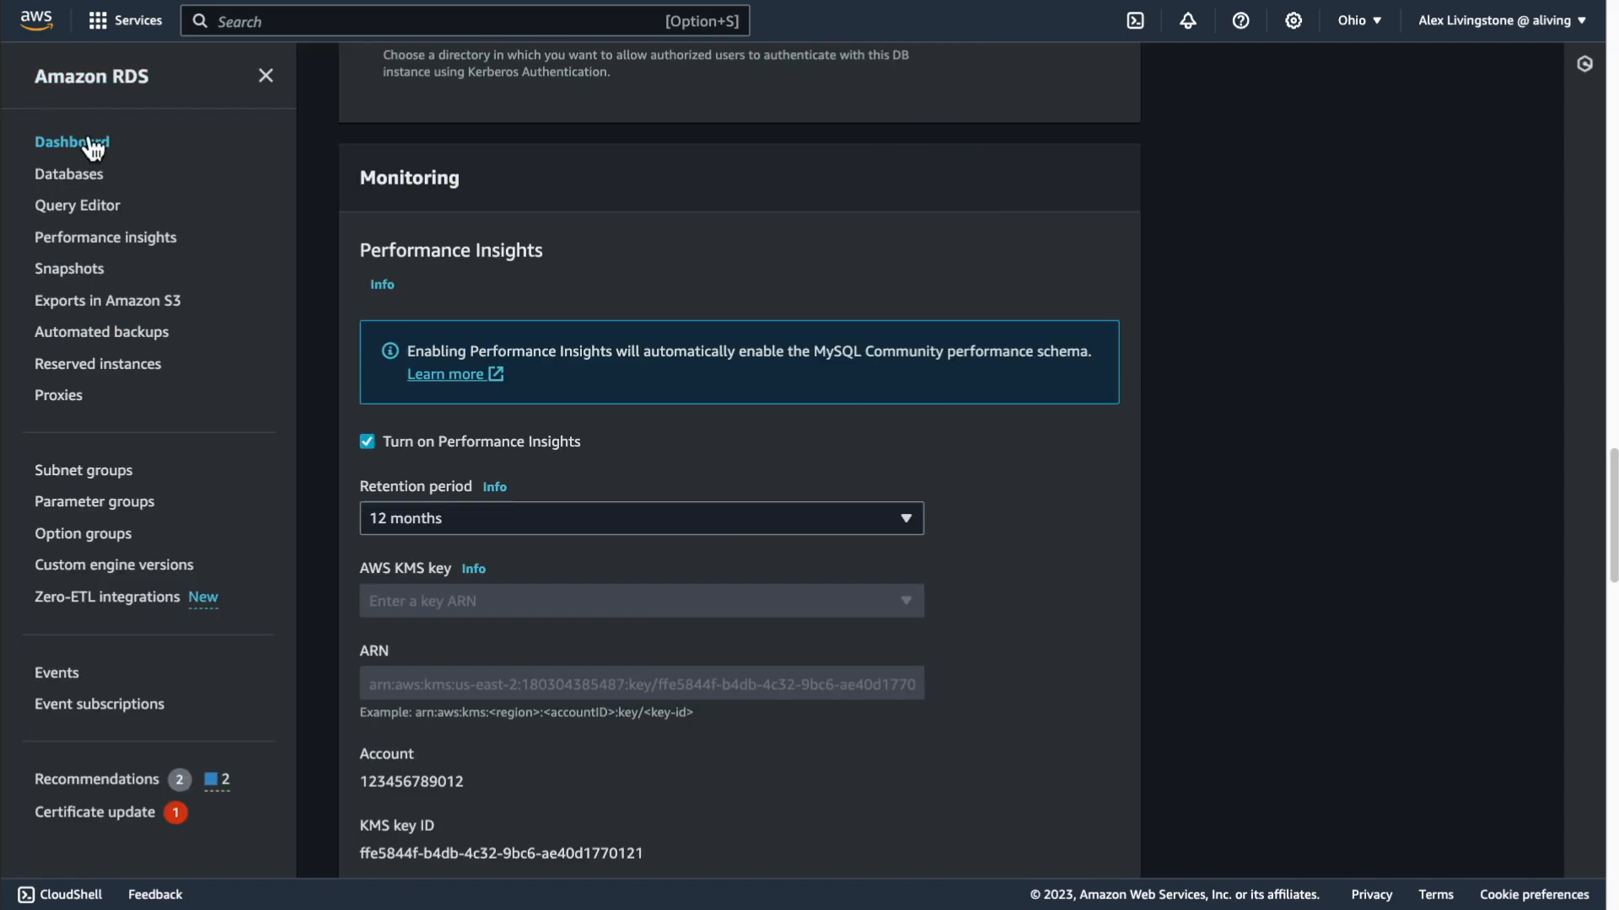
click(154, 240)
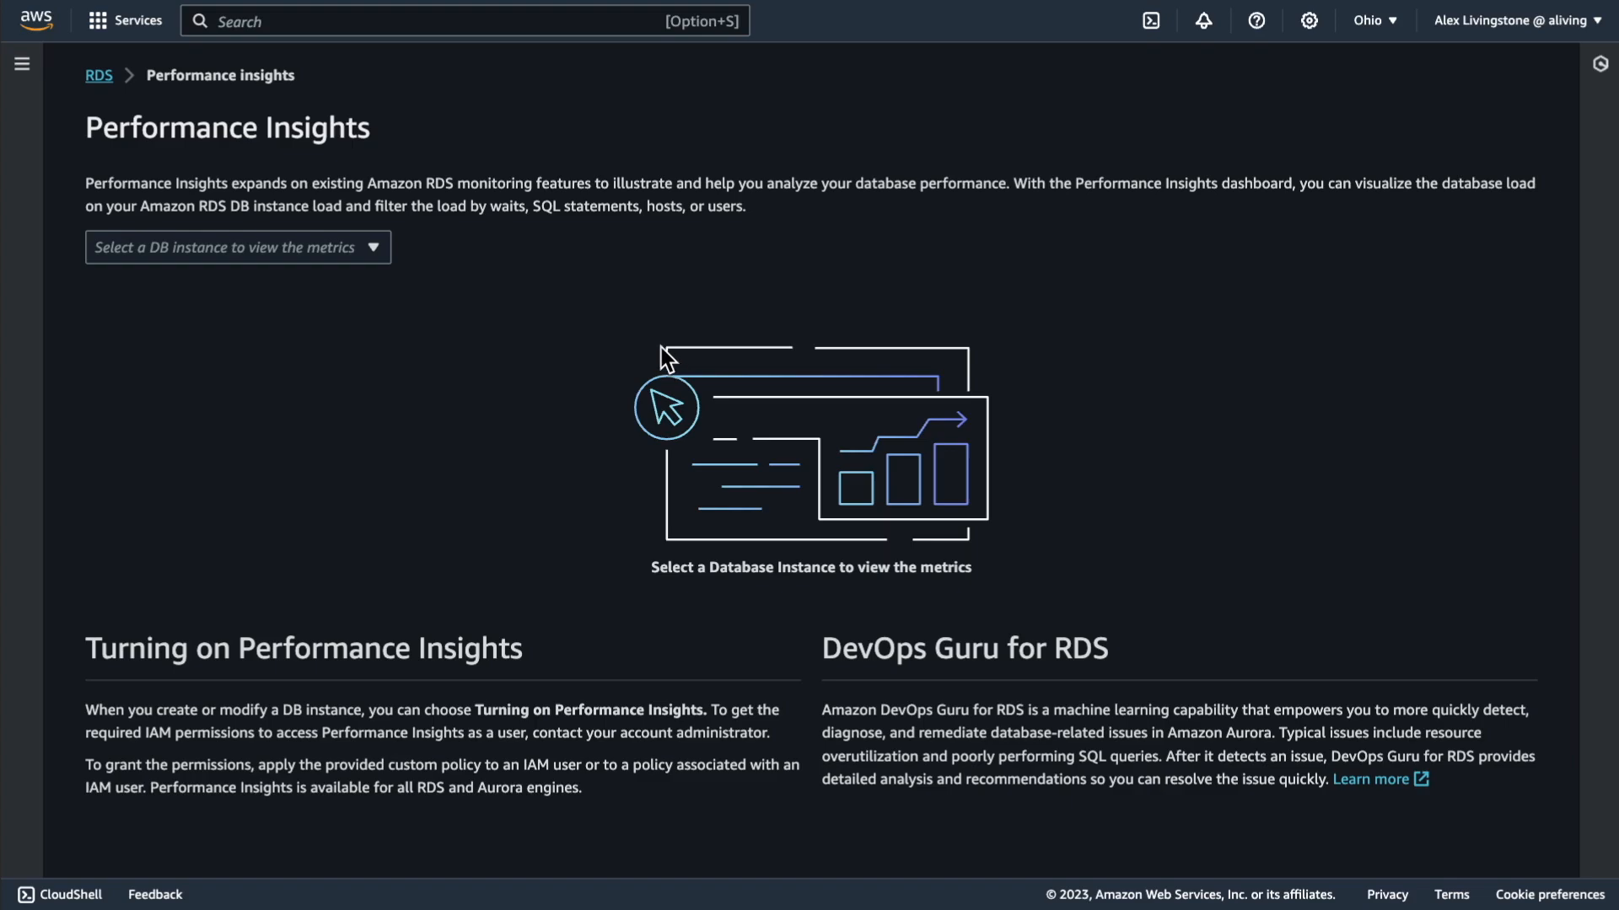
click(373, 248)
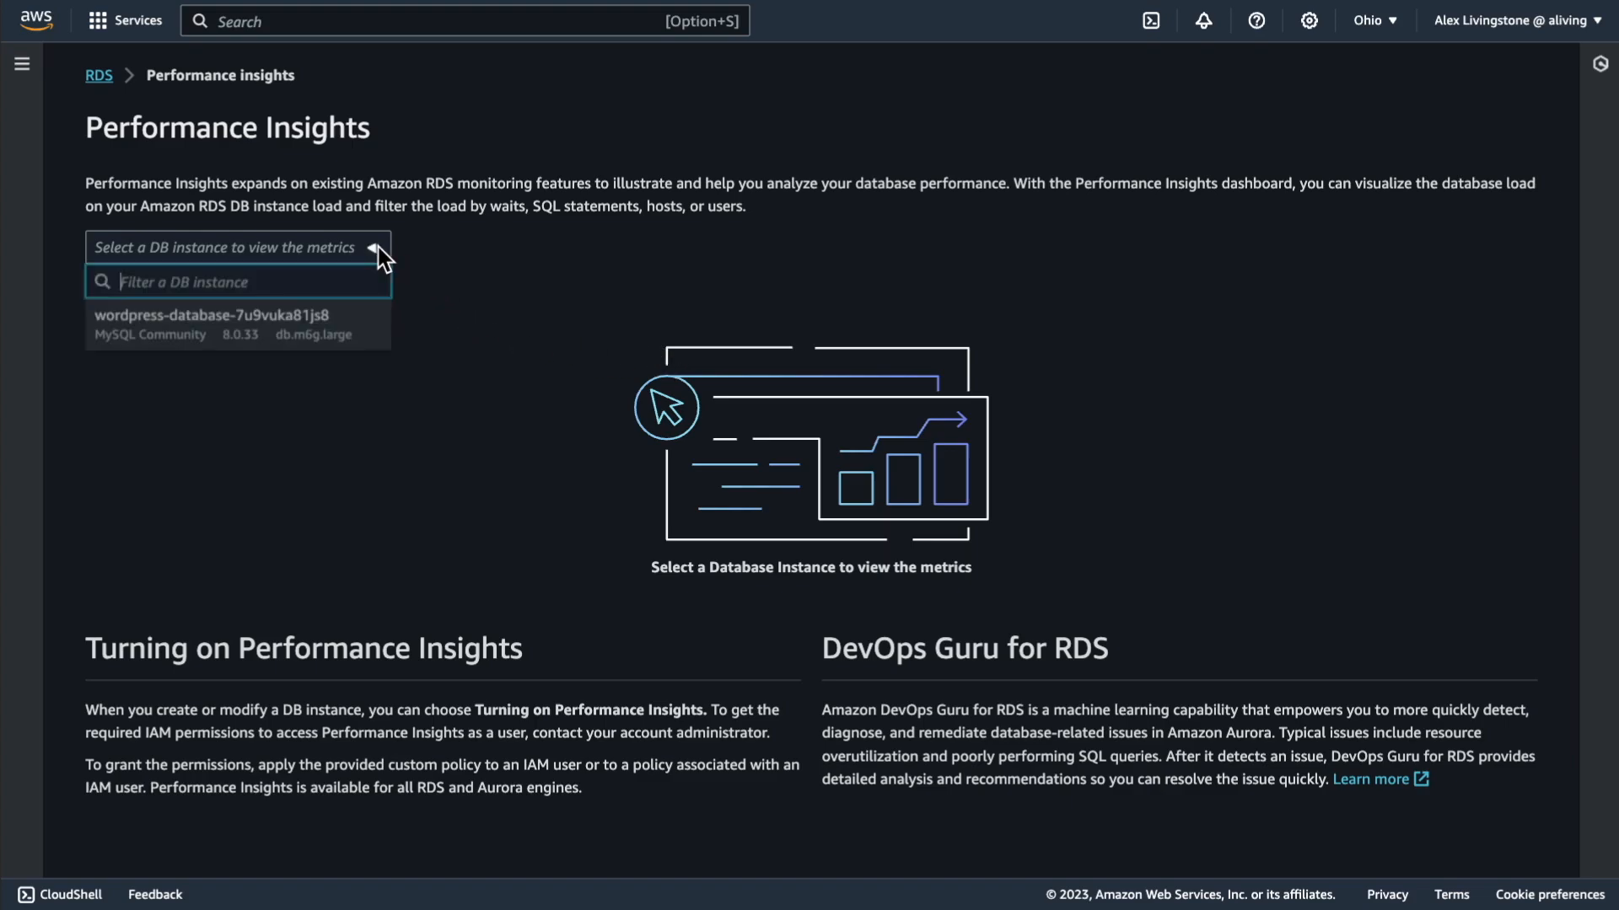
click(358, 338)
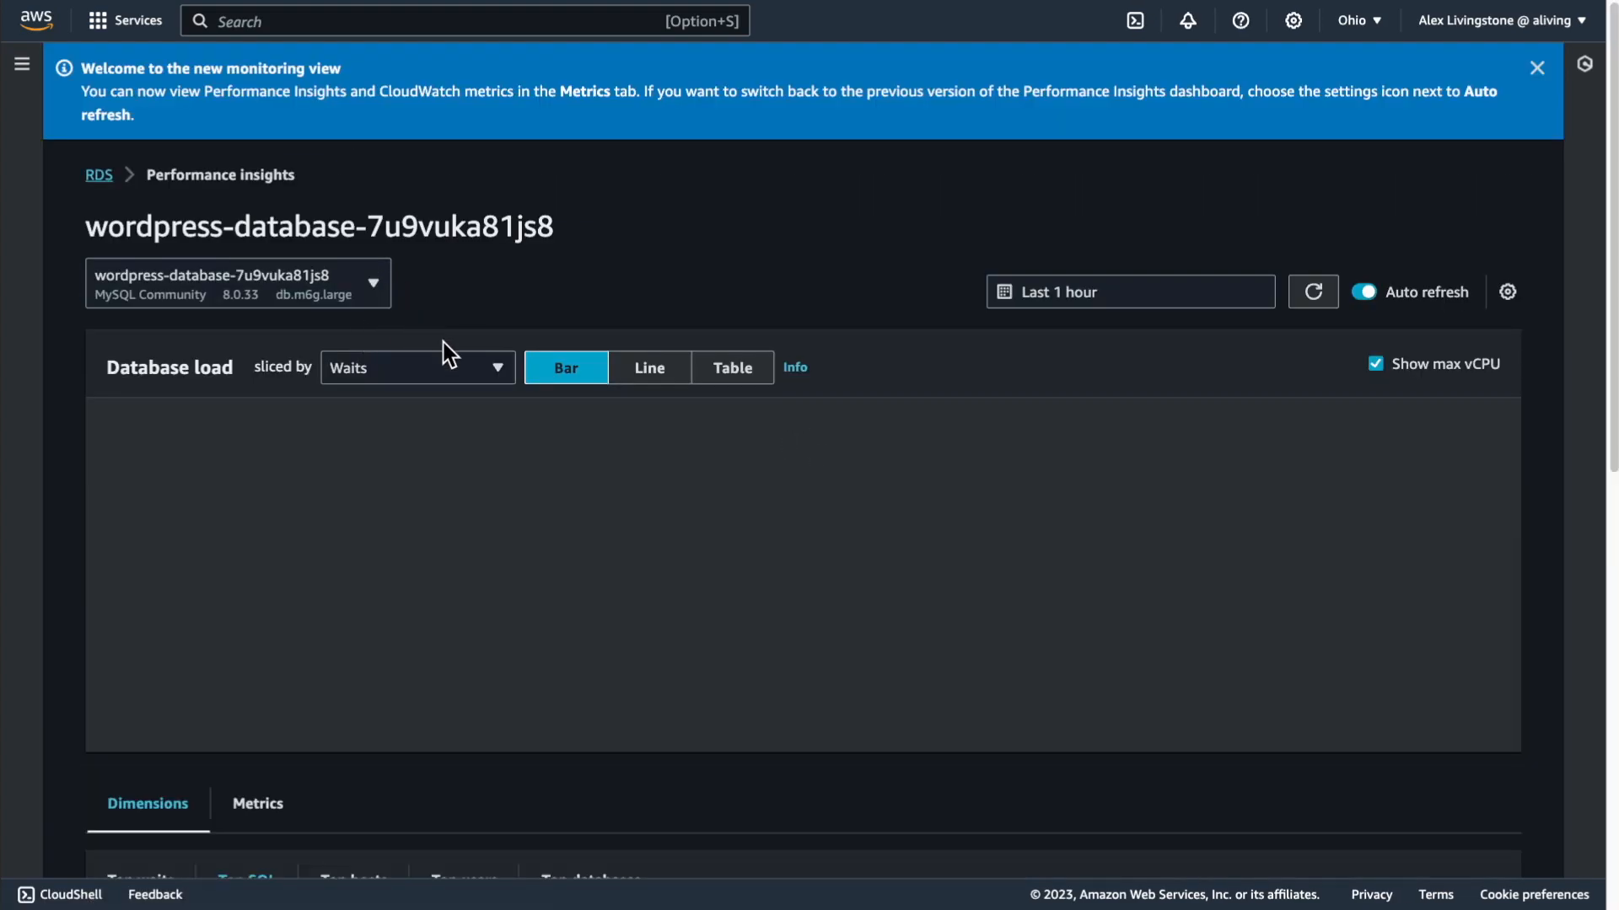
Examine the database load chart and the MySQL database health summary metrics, from CPU utilization through queries and deadlocks.
scroll(565, 527, down, 3)
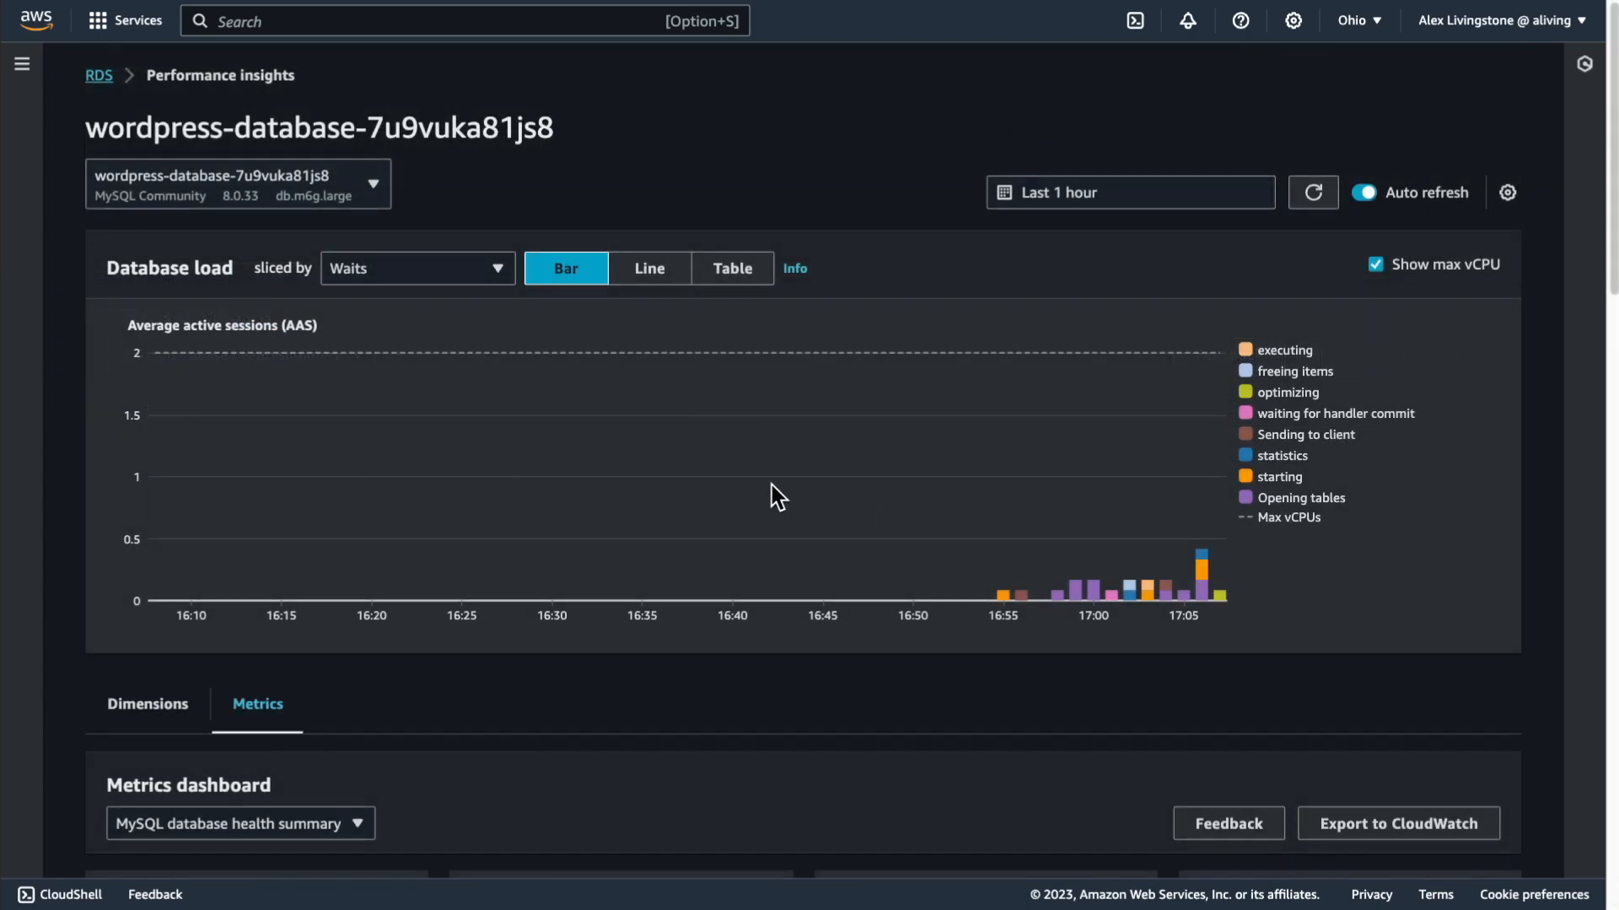
scroll(767, 487, down, 6)
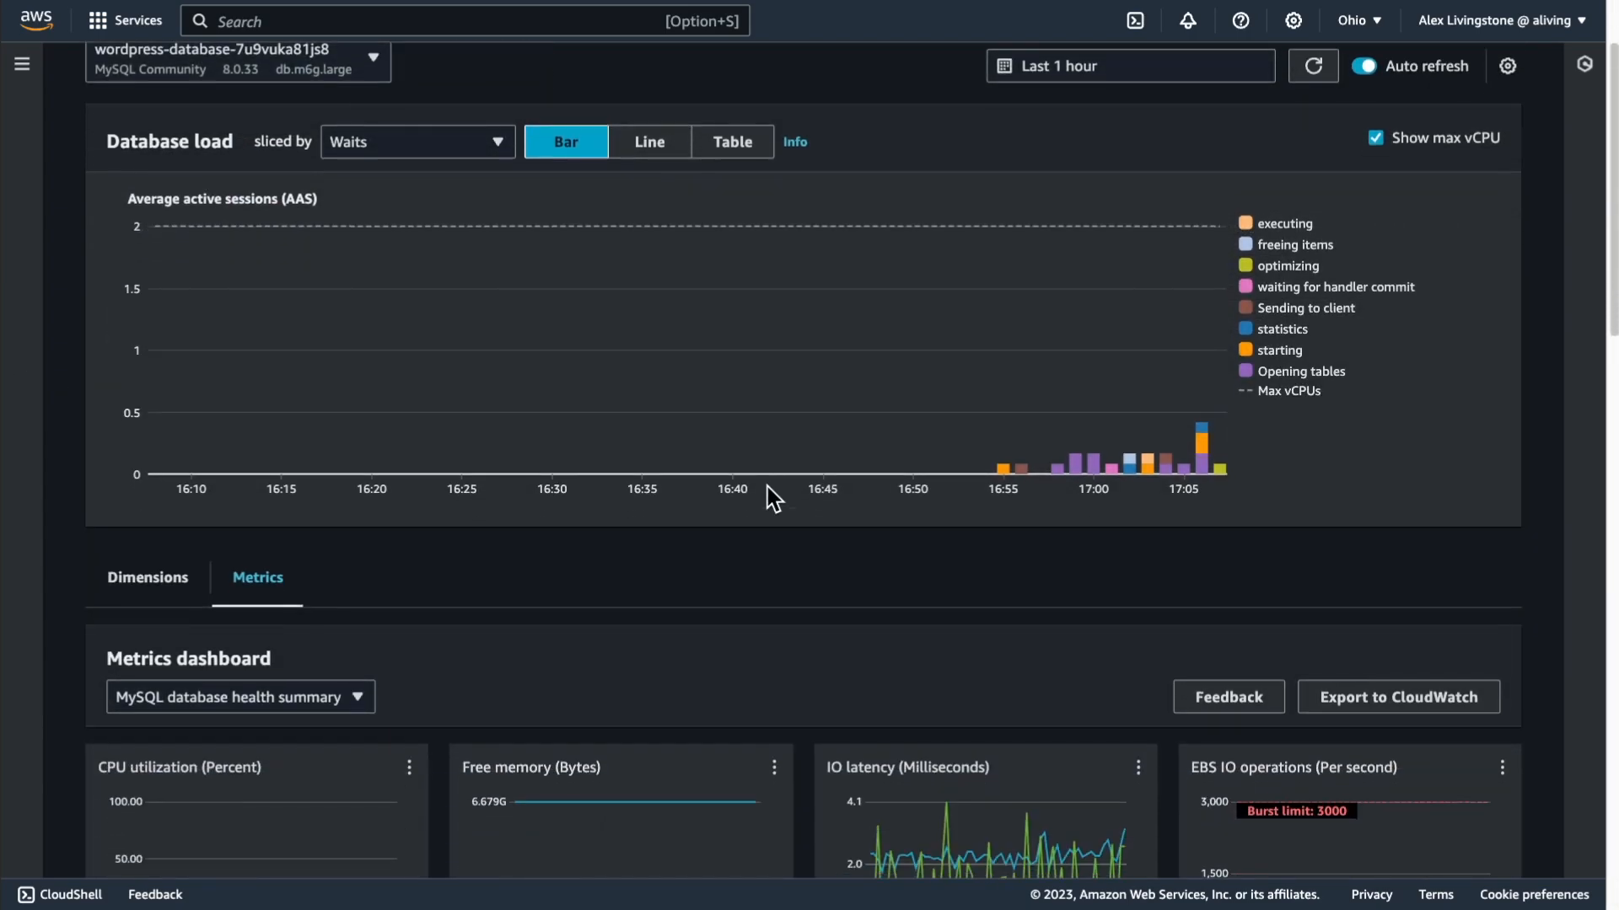
scroll(767, 499, down, 2)
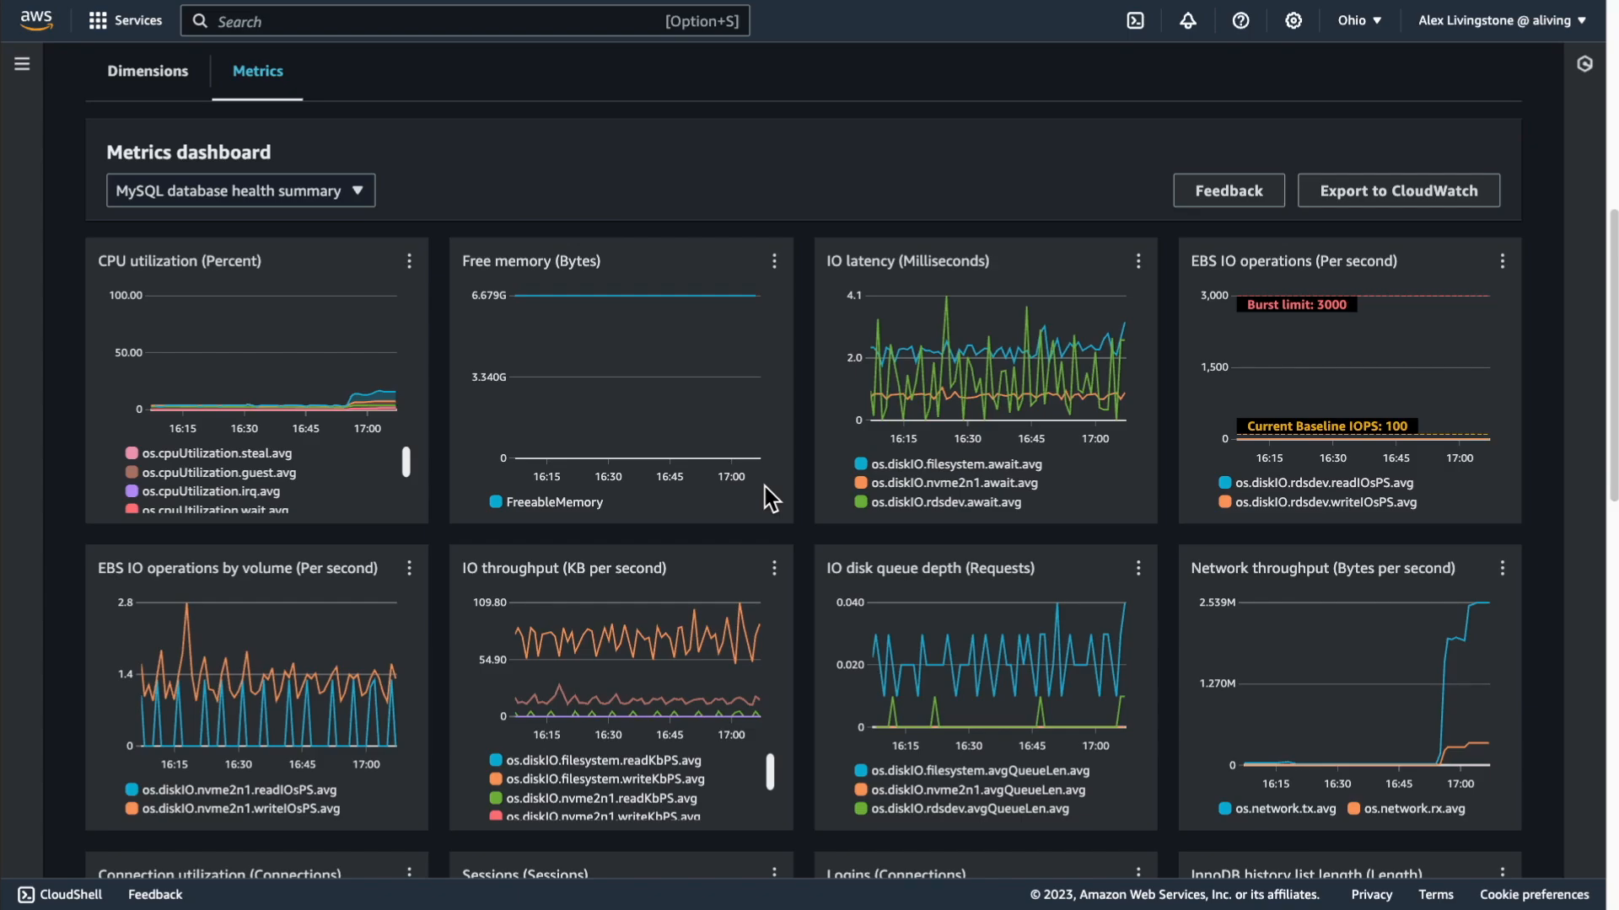
scroll(766, 488, down, 5)
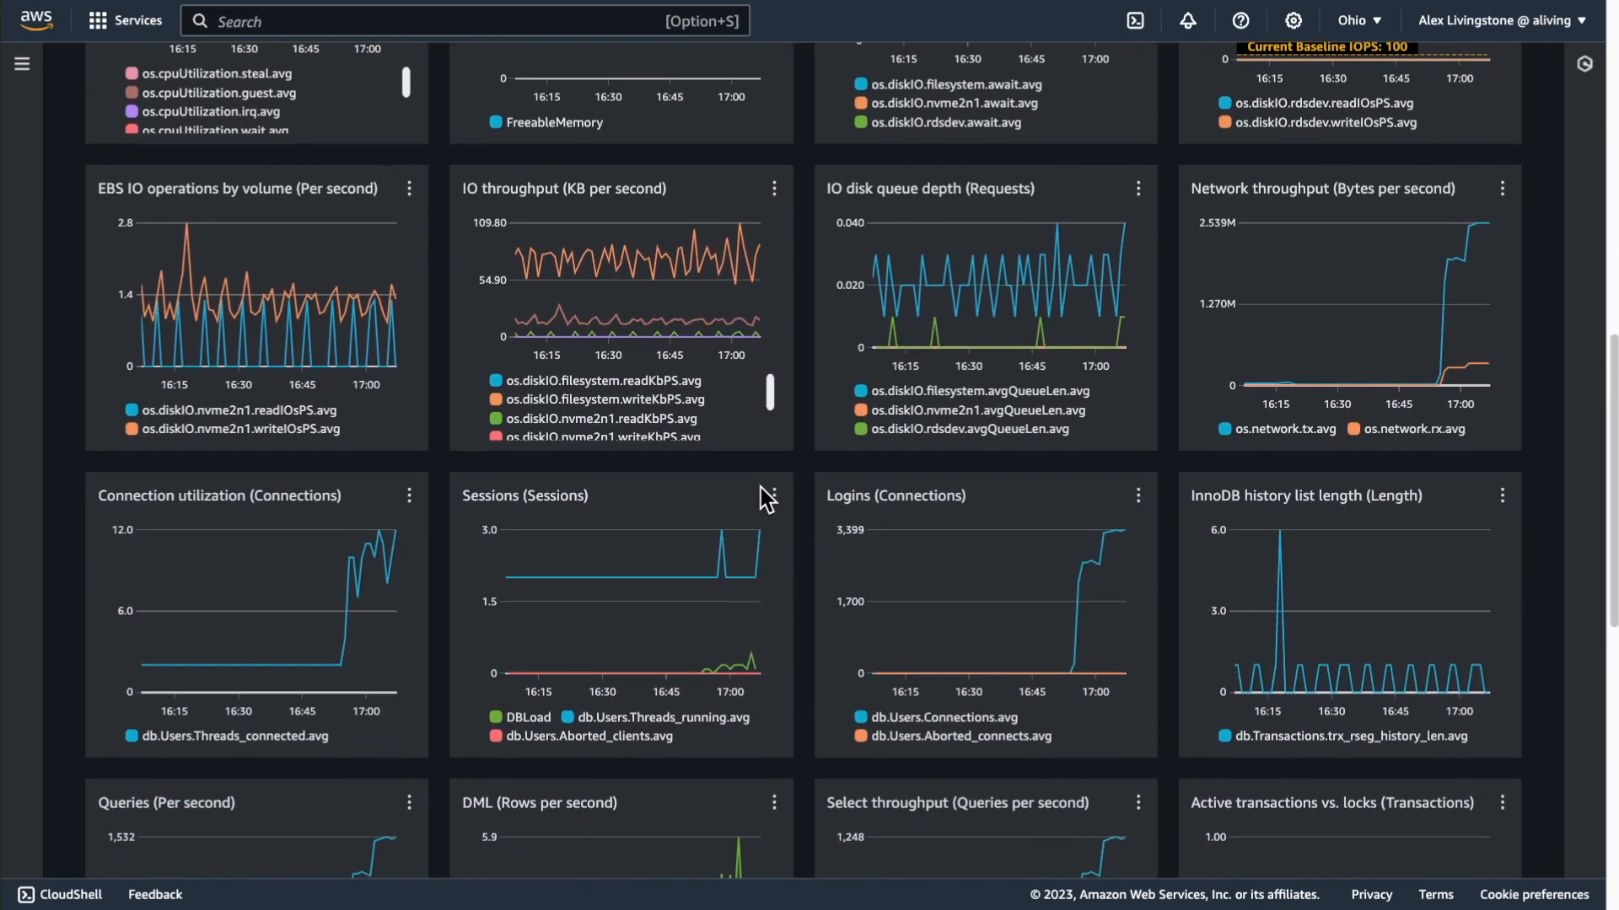
scroll(766, 497, down, 3)
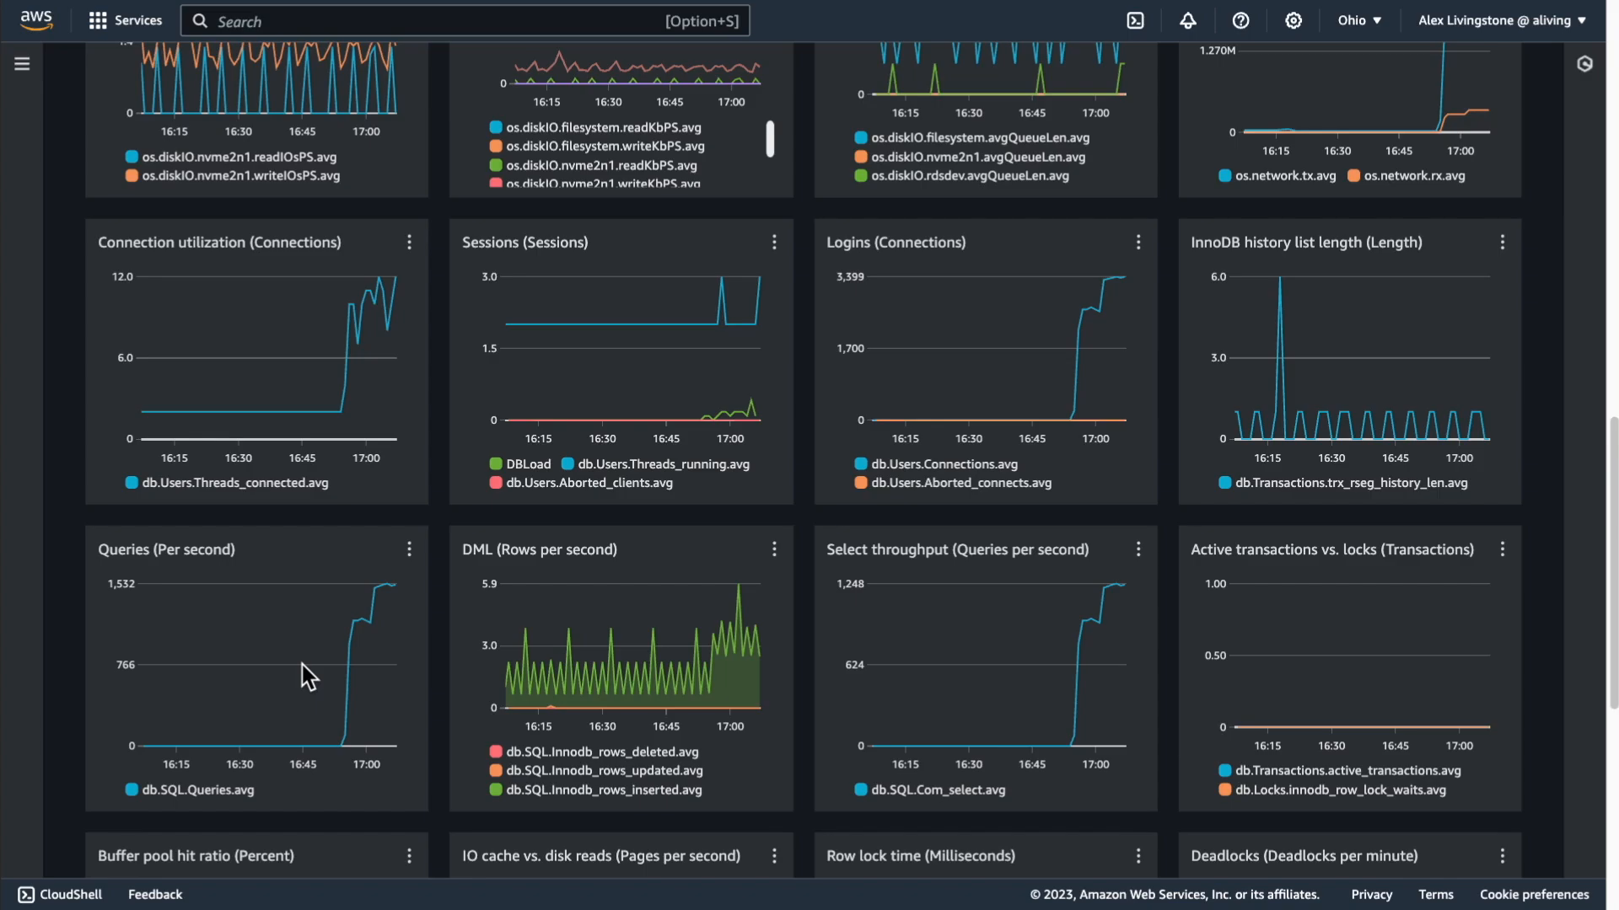
scroll(895, 649, down, 3)
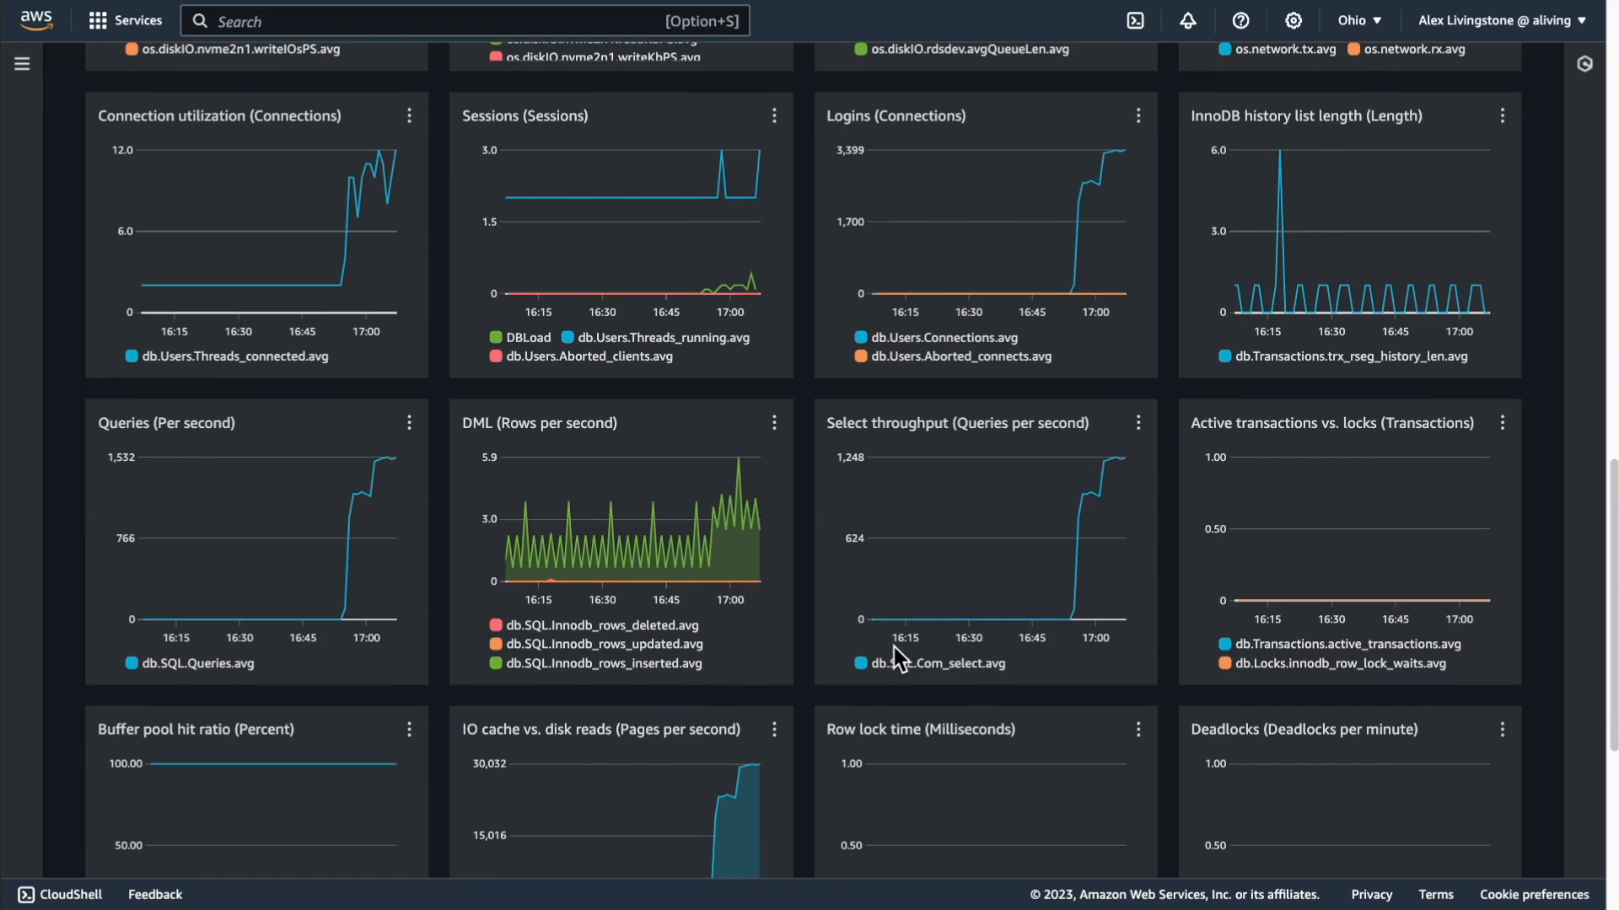
scroll(894, 646, down, 3)
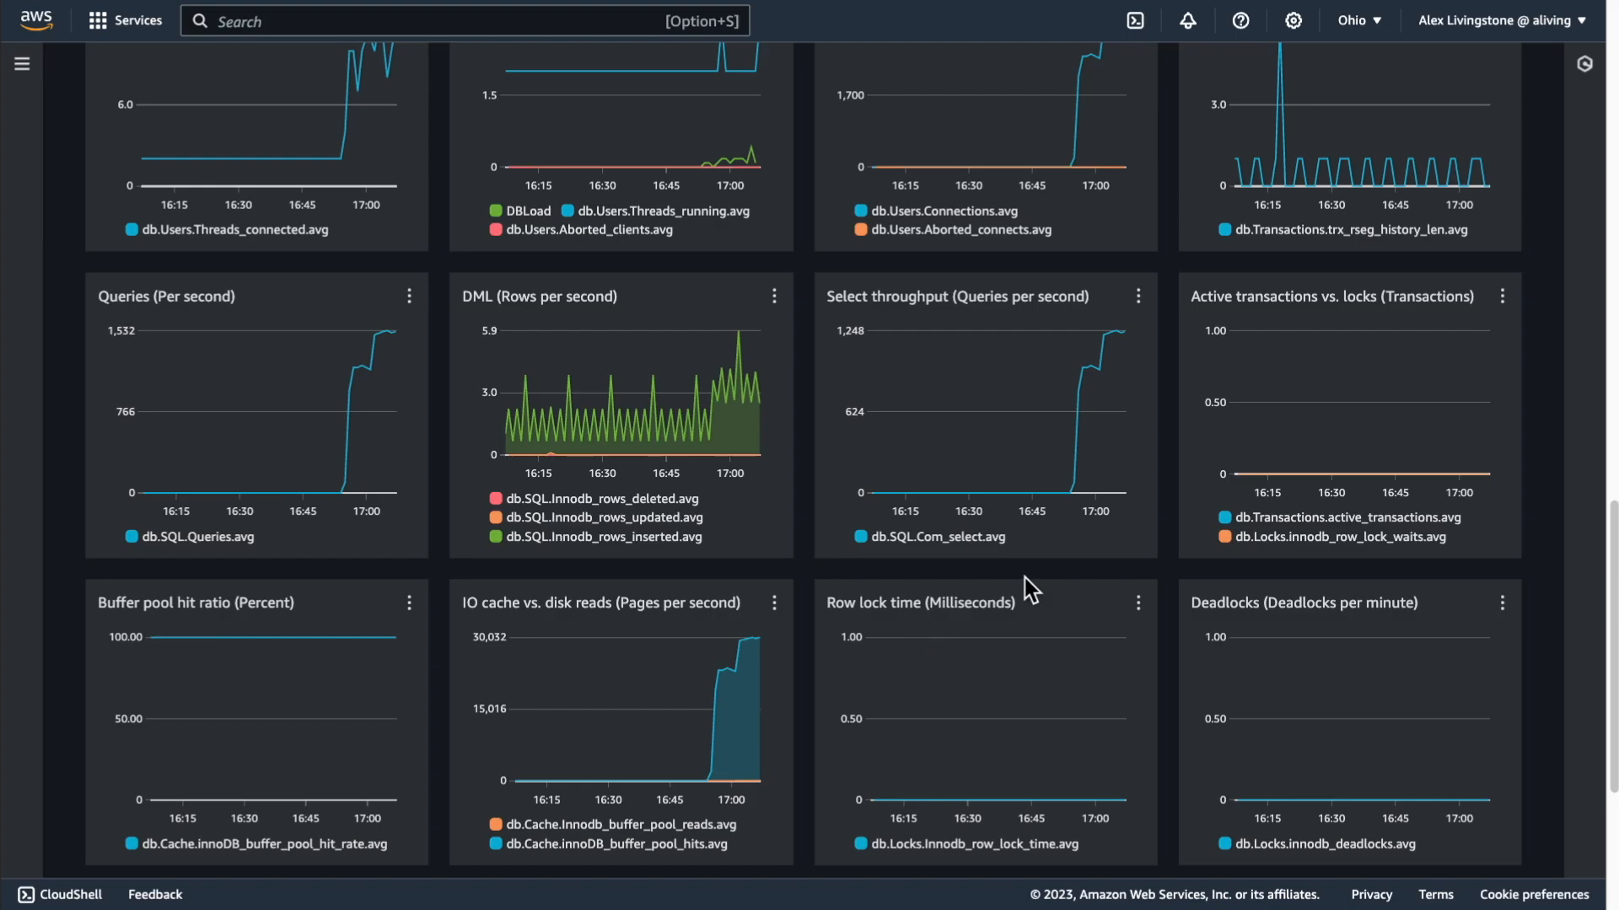
Export the MySQL database health summary to CloudWatch, adding it to the existing WordPress dashboard with the default section label.
scroll(1024, 578, up, 15)
scroll(1024, 578, up, 9)
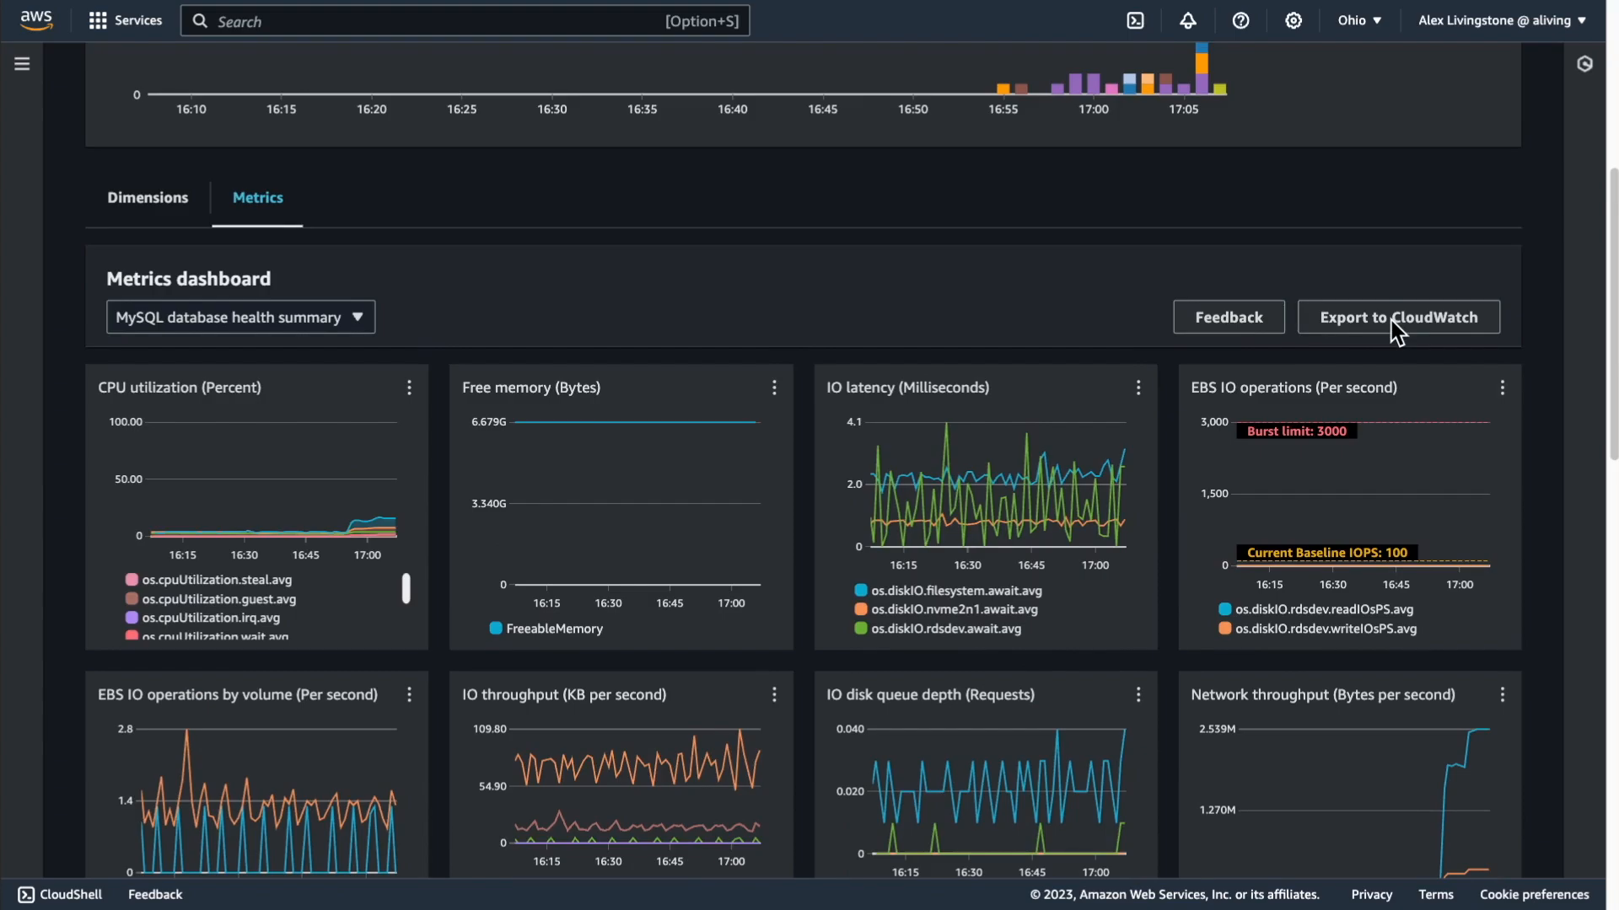
click(1395, 324)
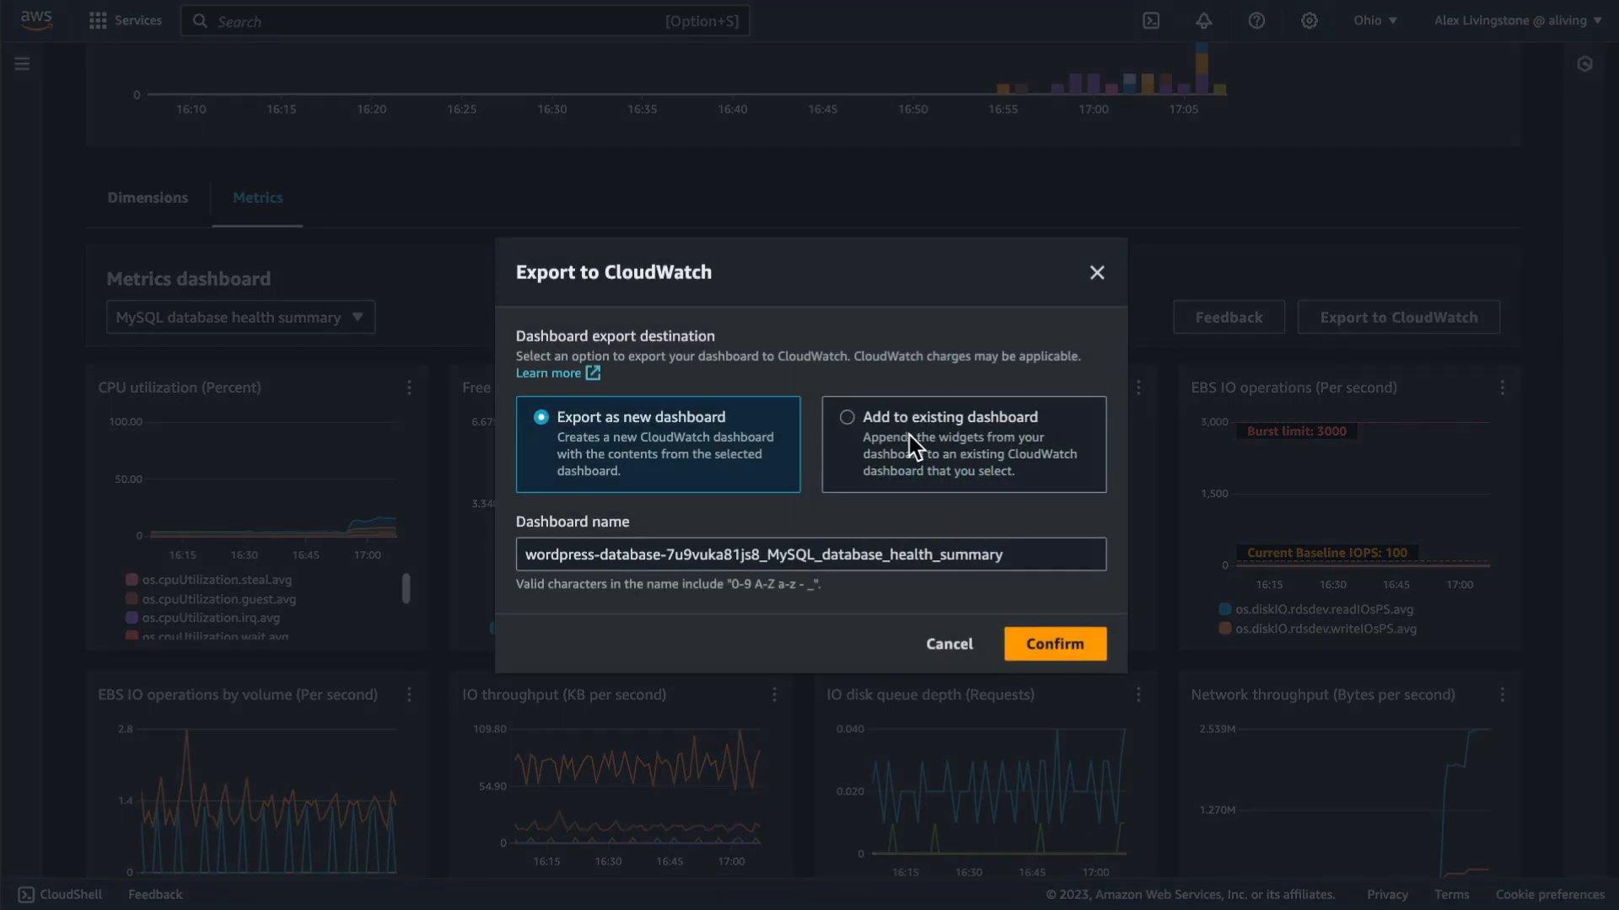
click(855, 420)
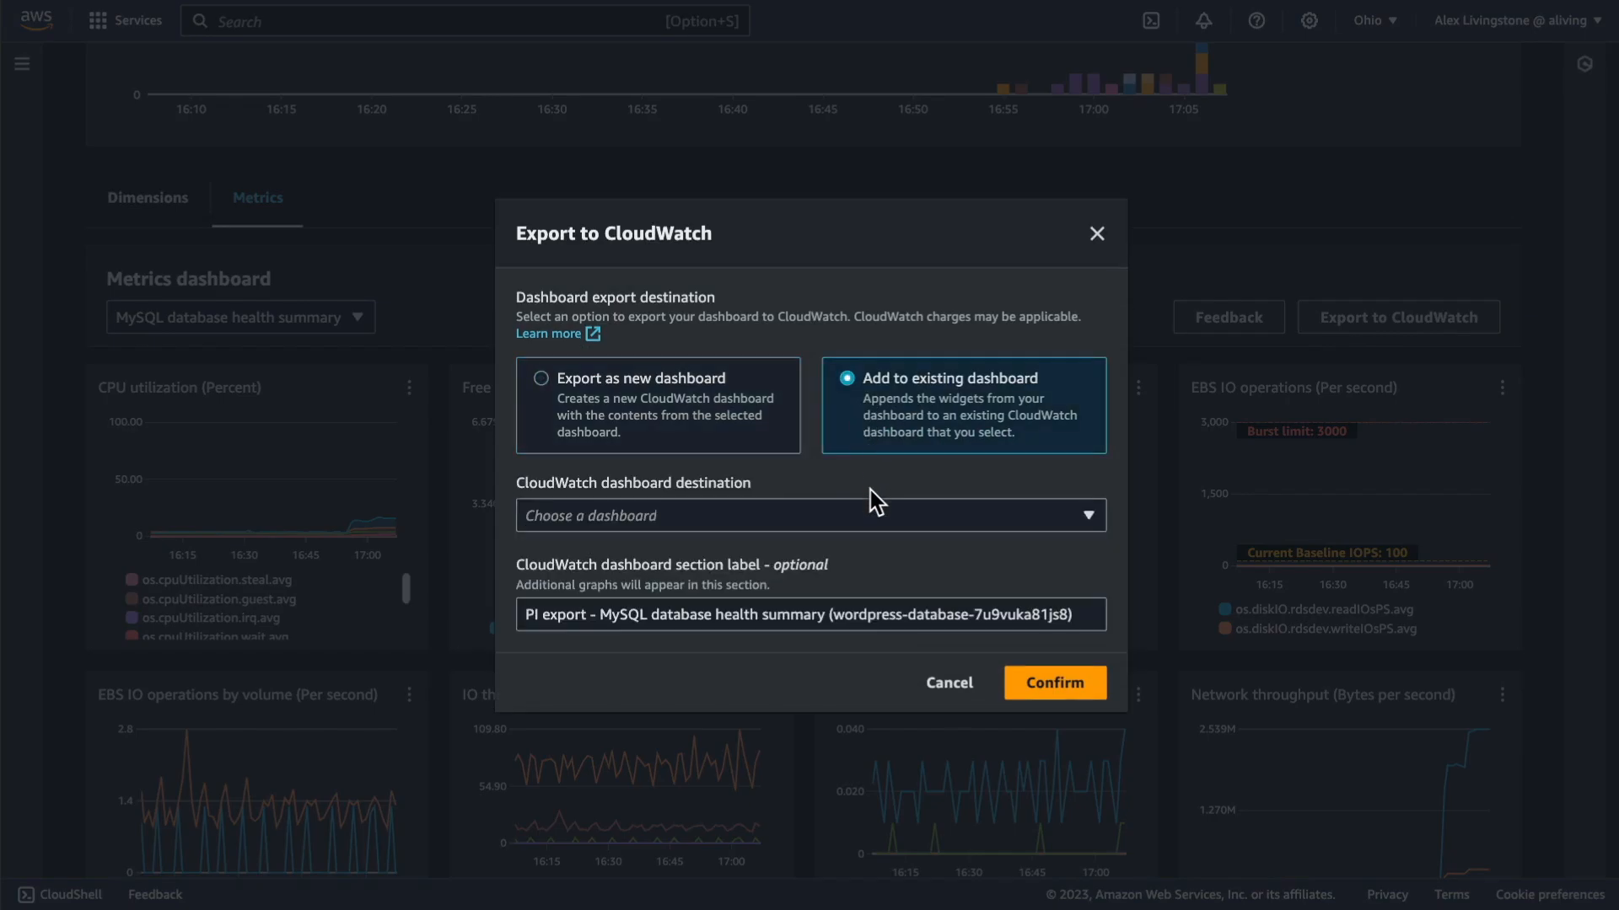
click(873, 511)
scroll(824, 643, down, 3)
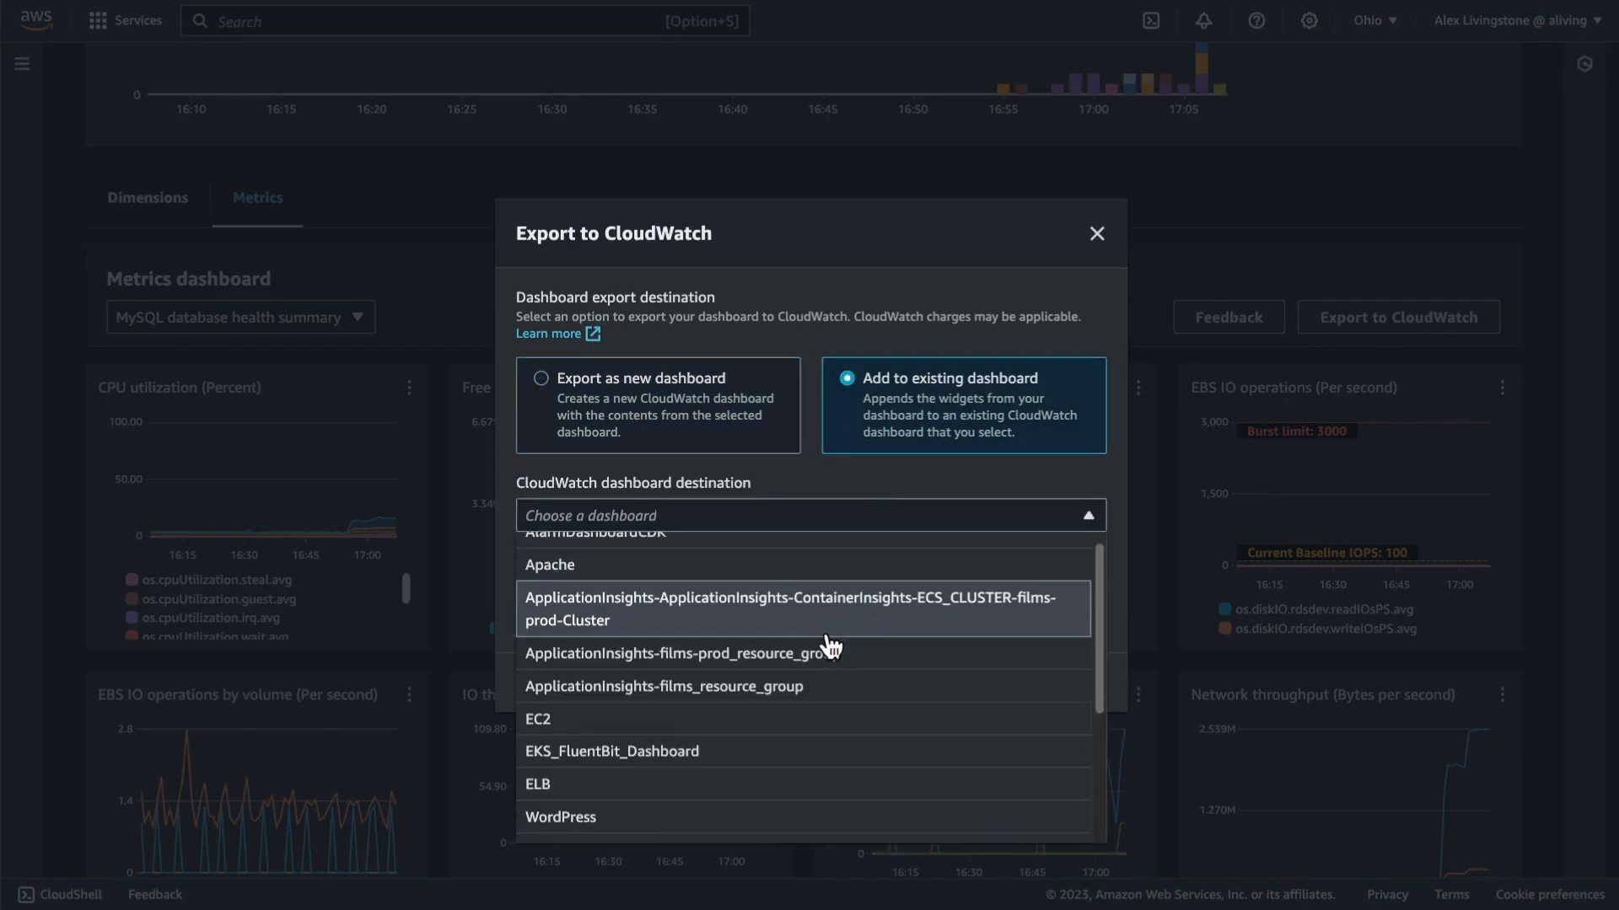
click(784, 697)
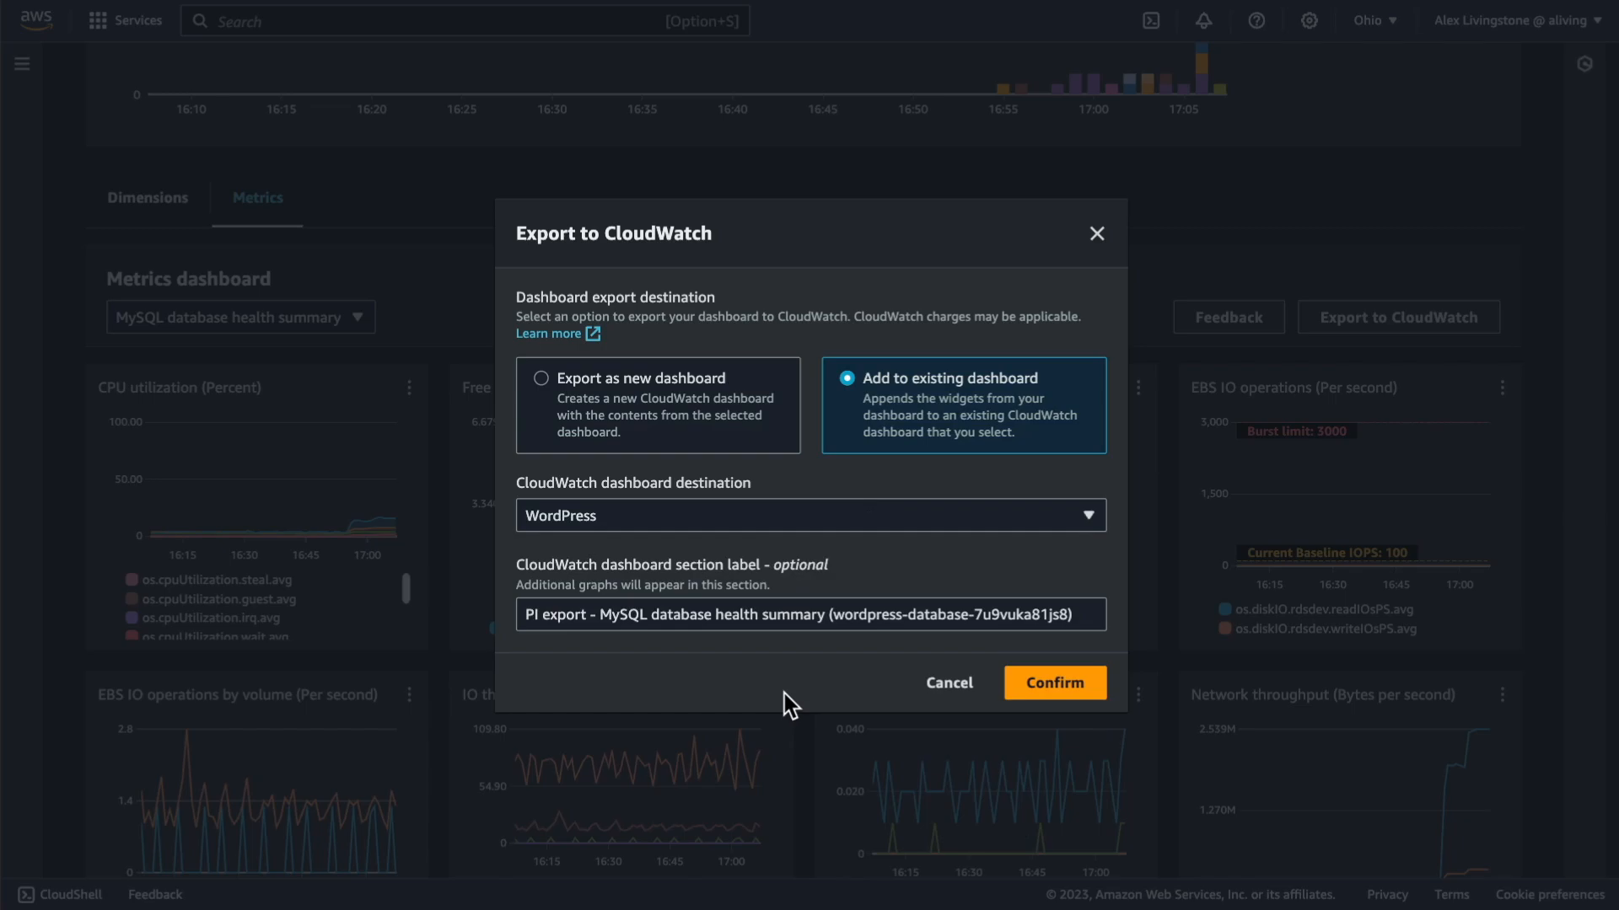
click(1065, 696)
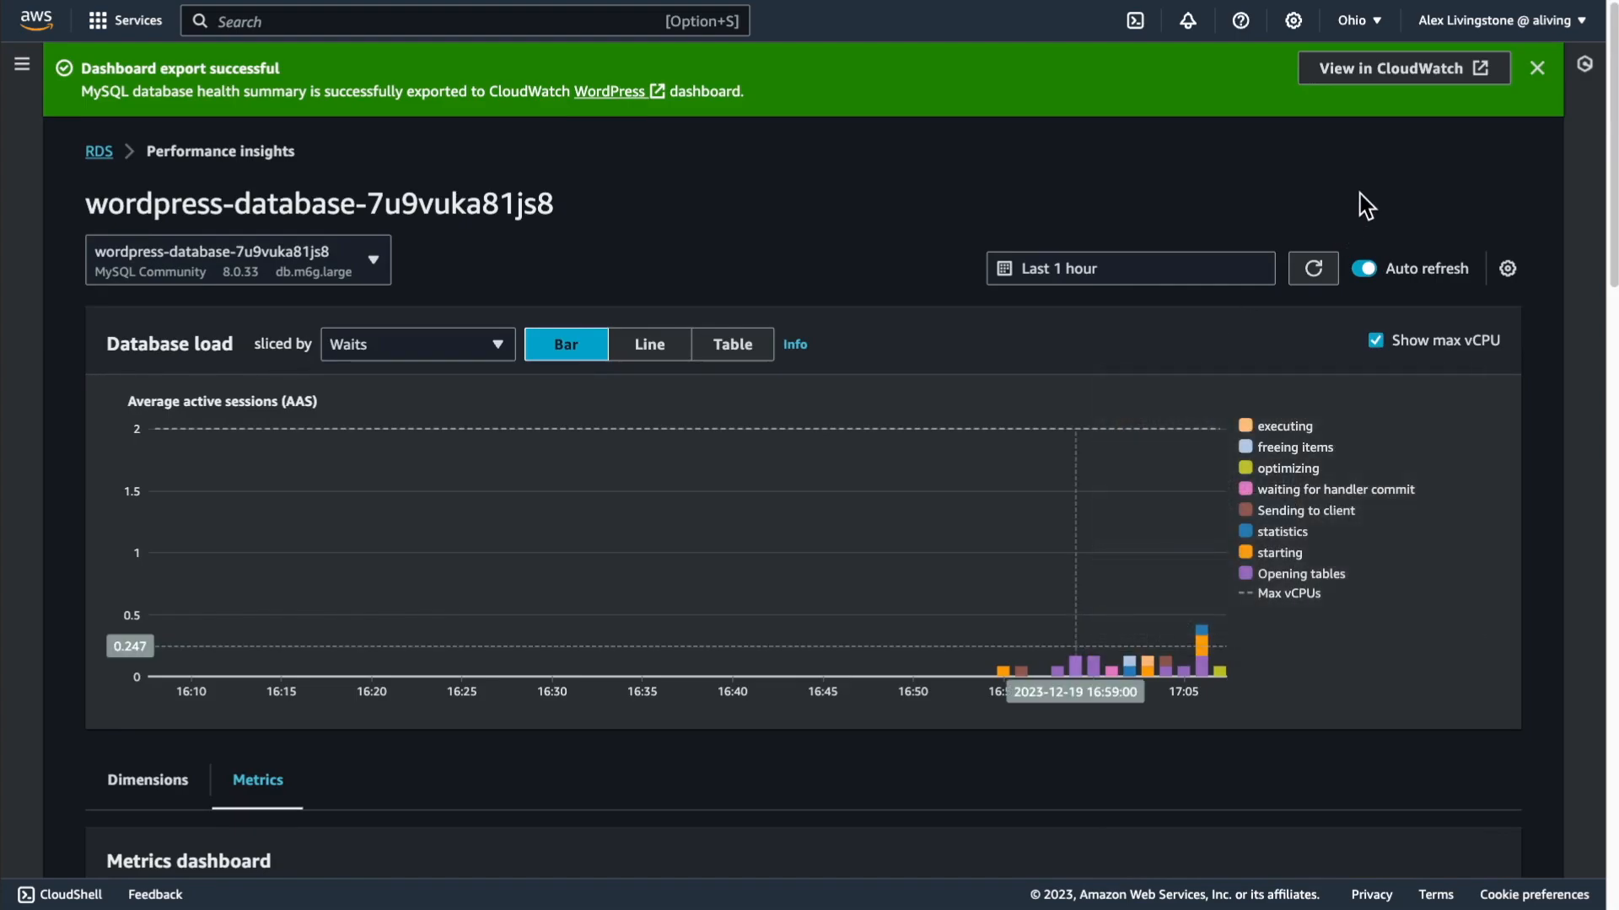
View the WordPress dashboard in CloudWatch and examine the widgets in its exported MySQL database health summary section.
click(1427, 72)
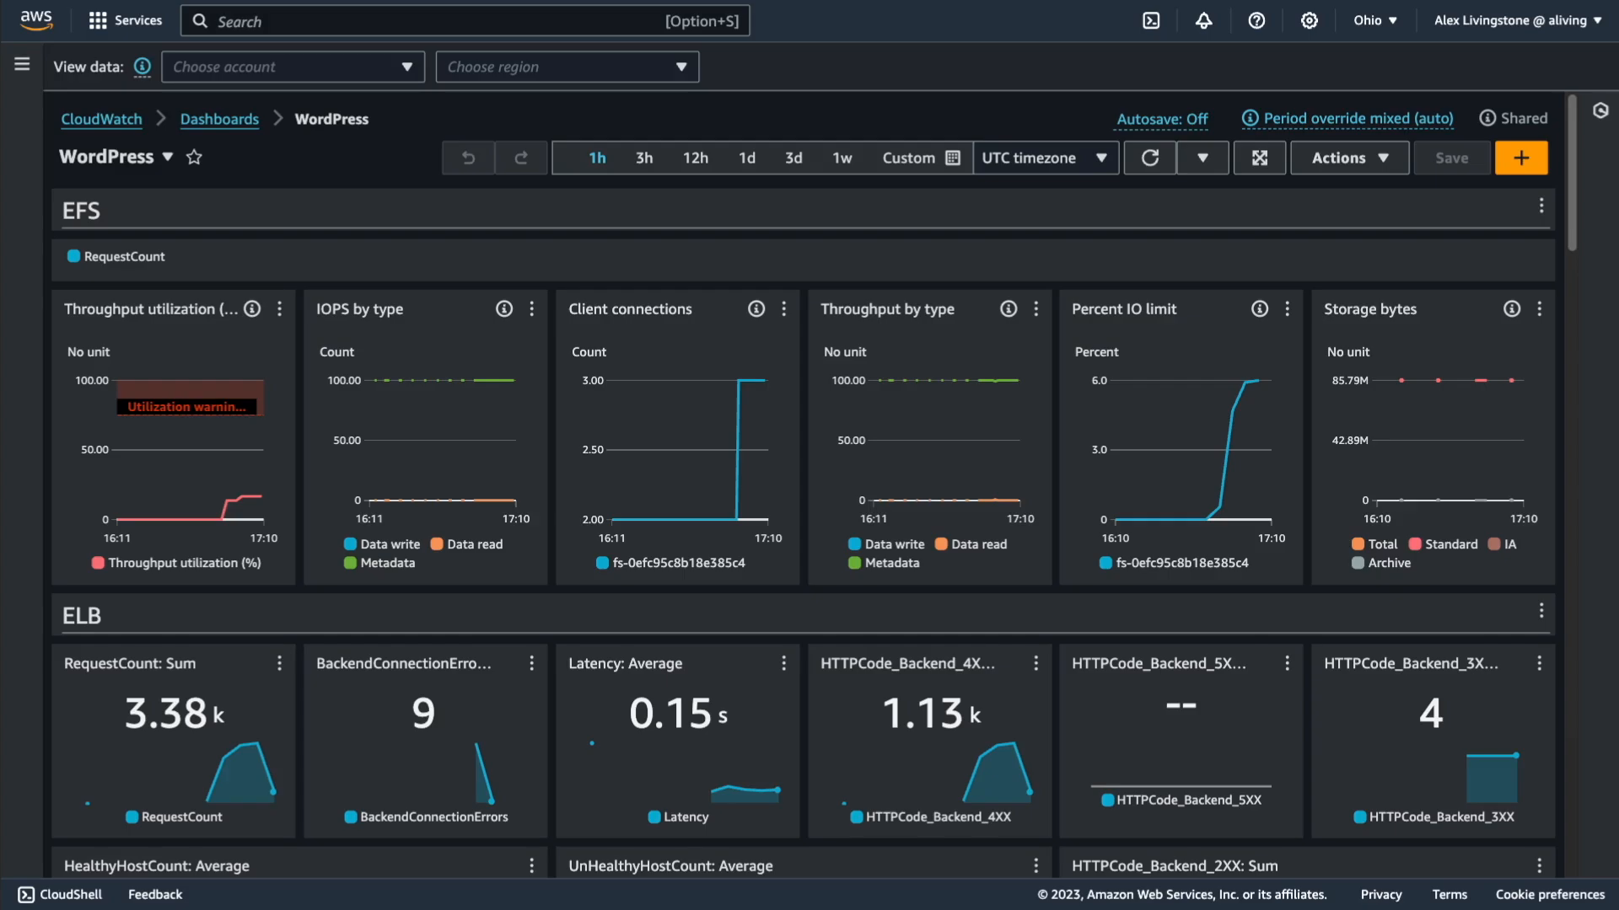
scroll(930, 387, down, 9)
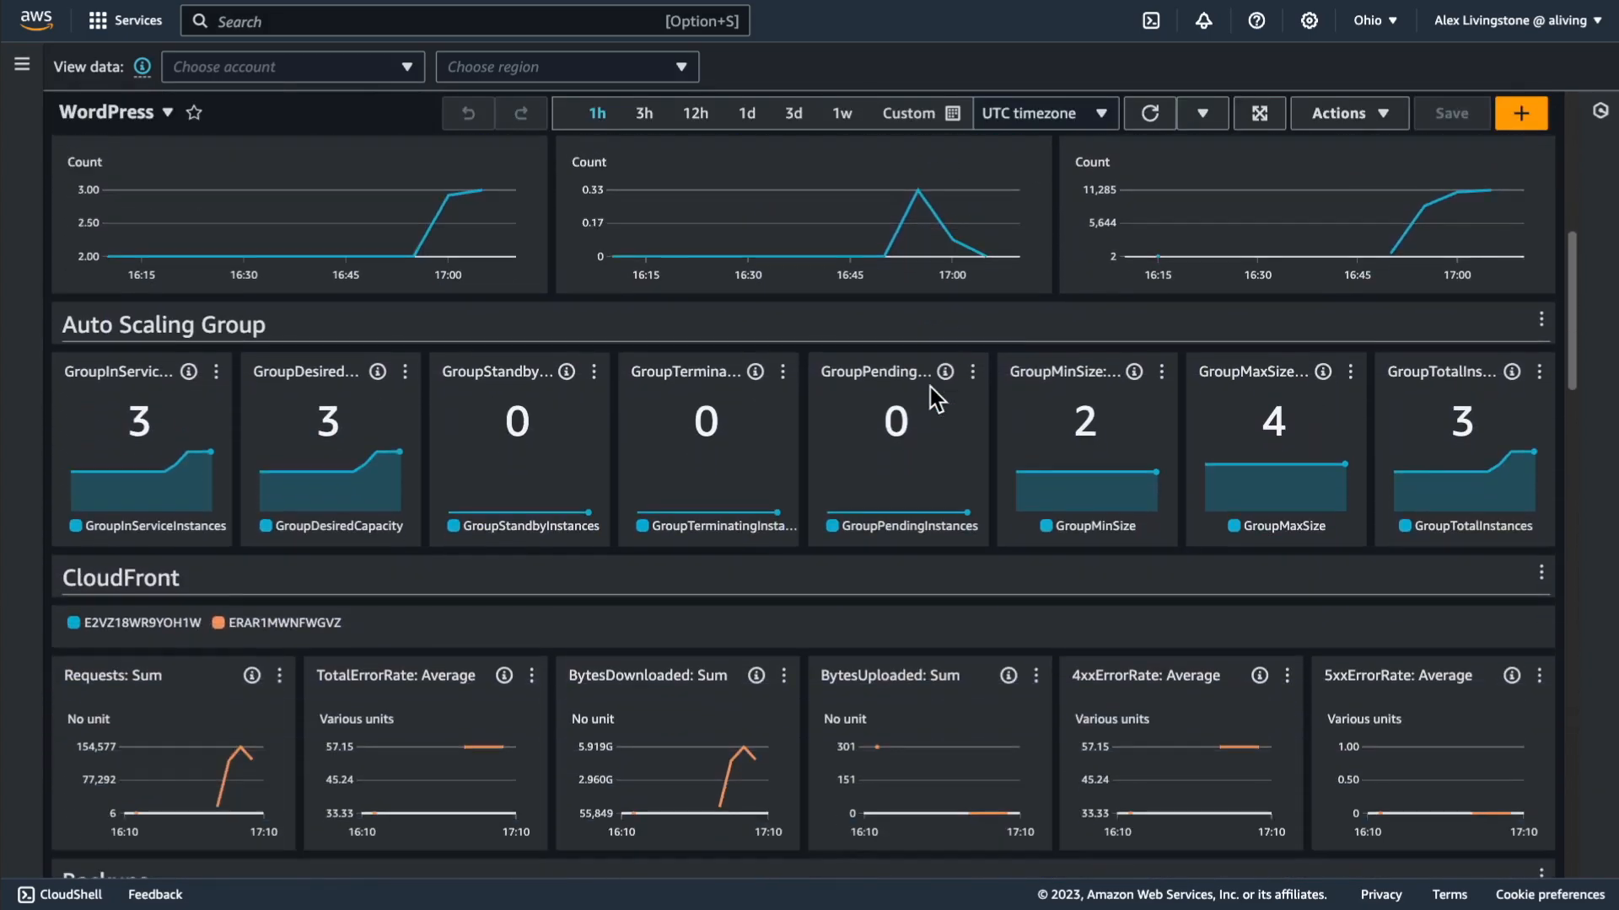
scroll(929, 386, down, 9)
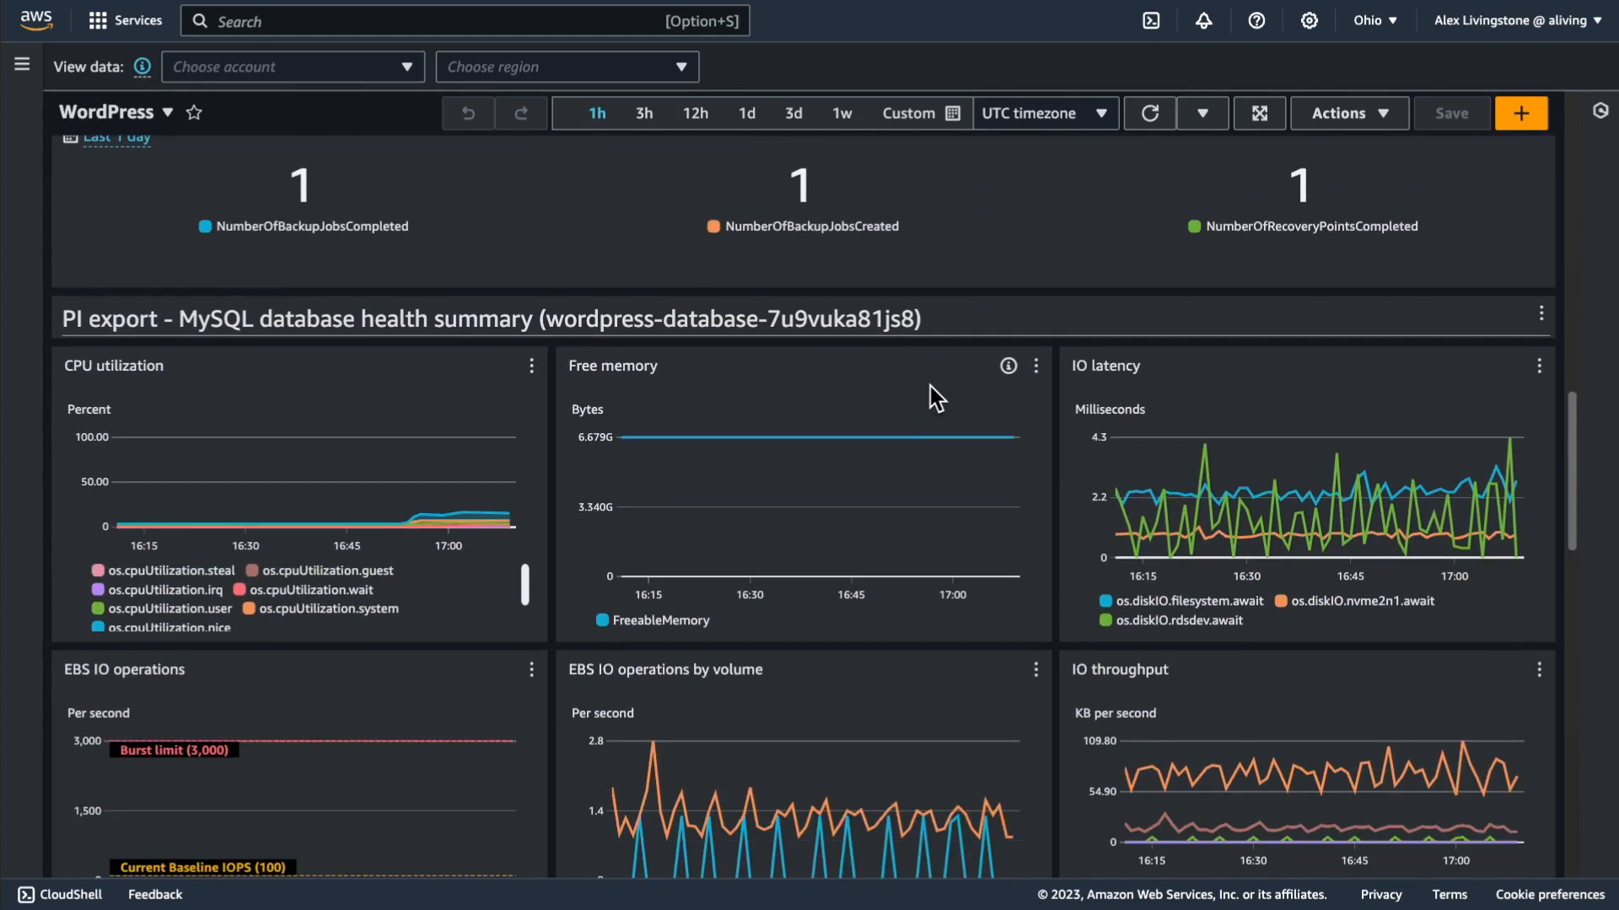
scroll(929, 386, down, 2)
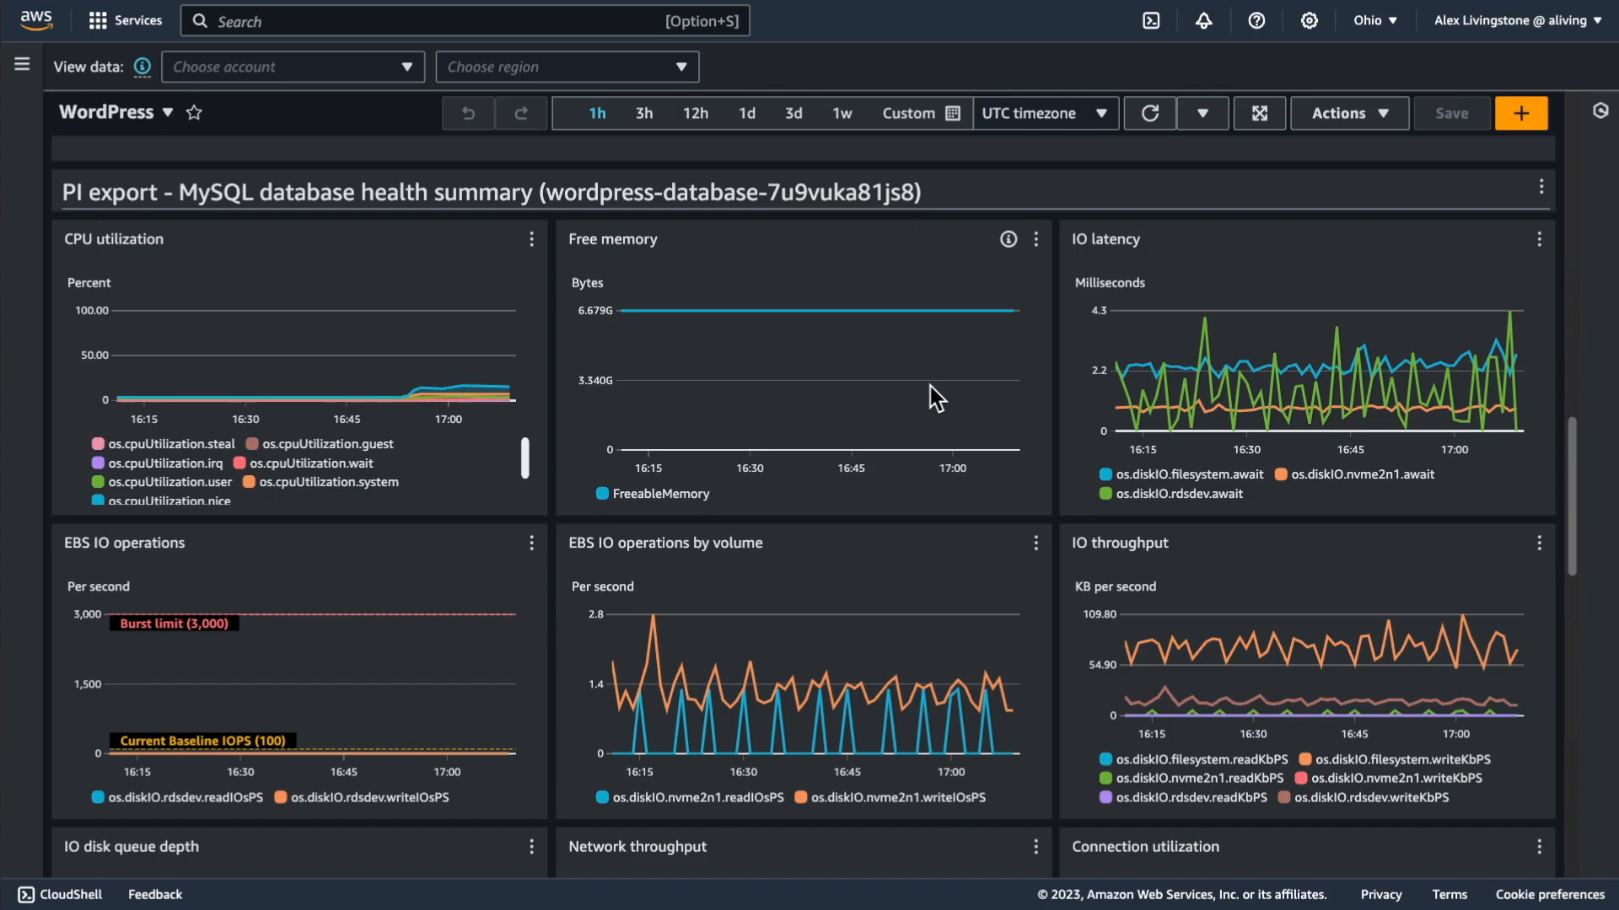
scroll(929, 386, down, 5)
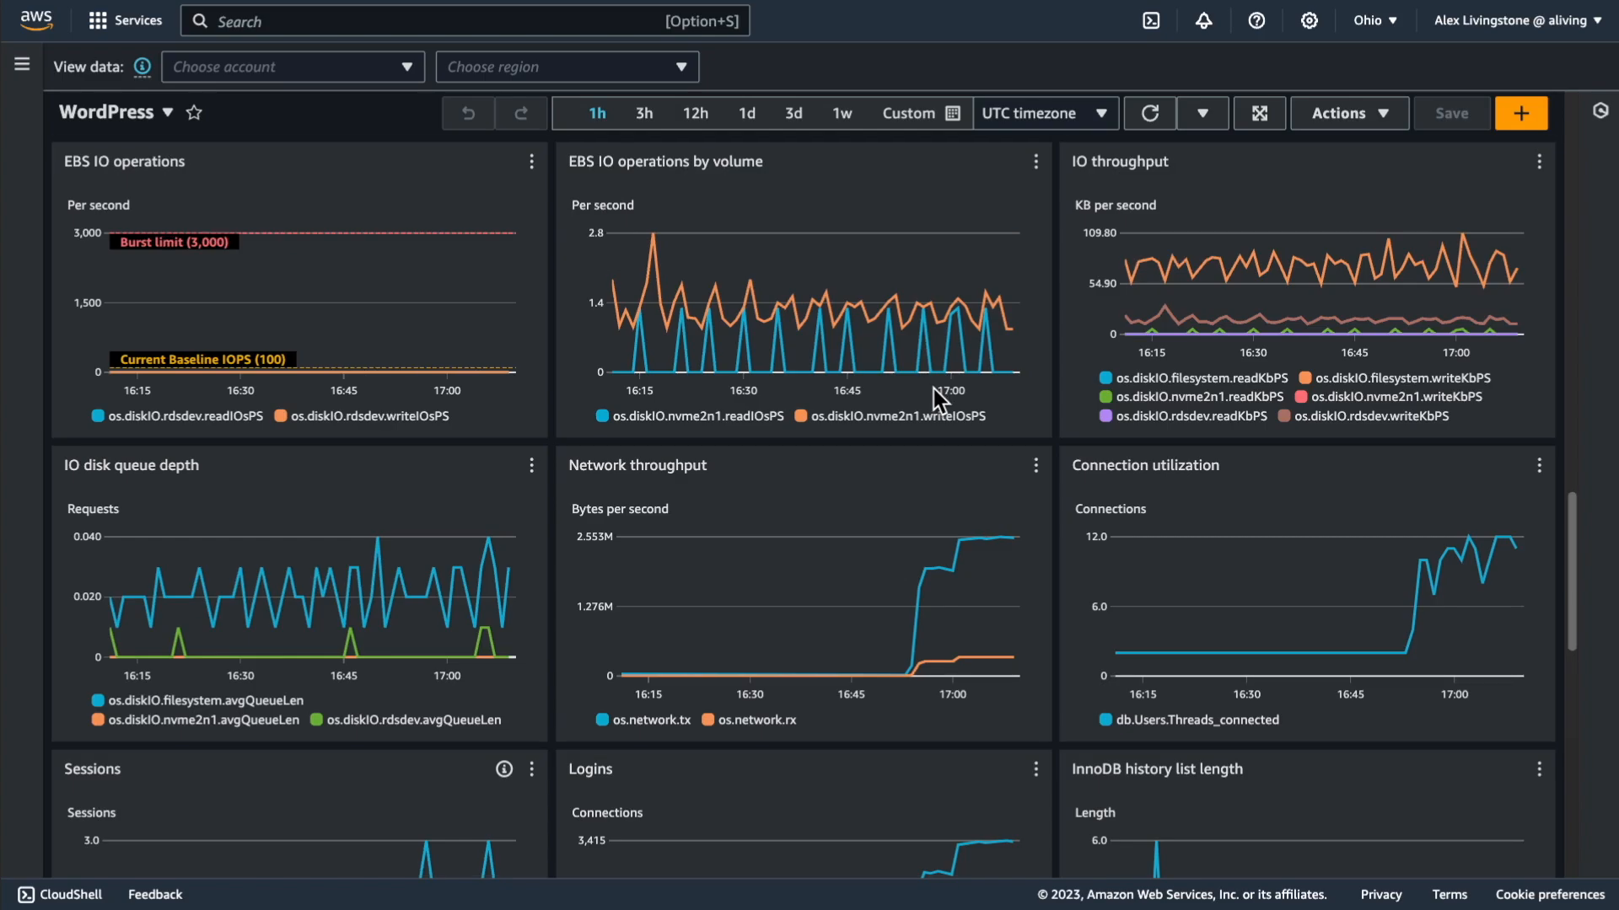
scroll(933, 388, down, 6)
scroll(937, 403, down, 1)
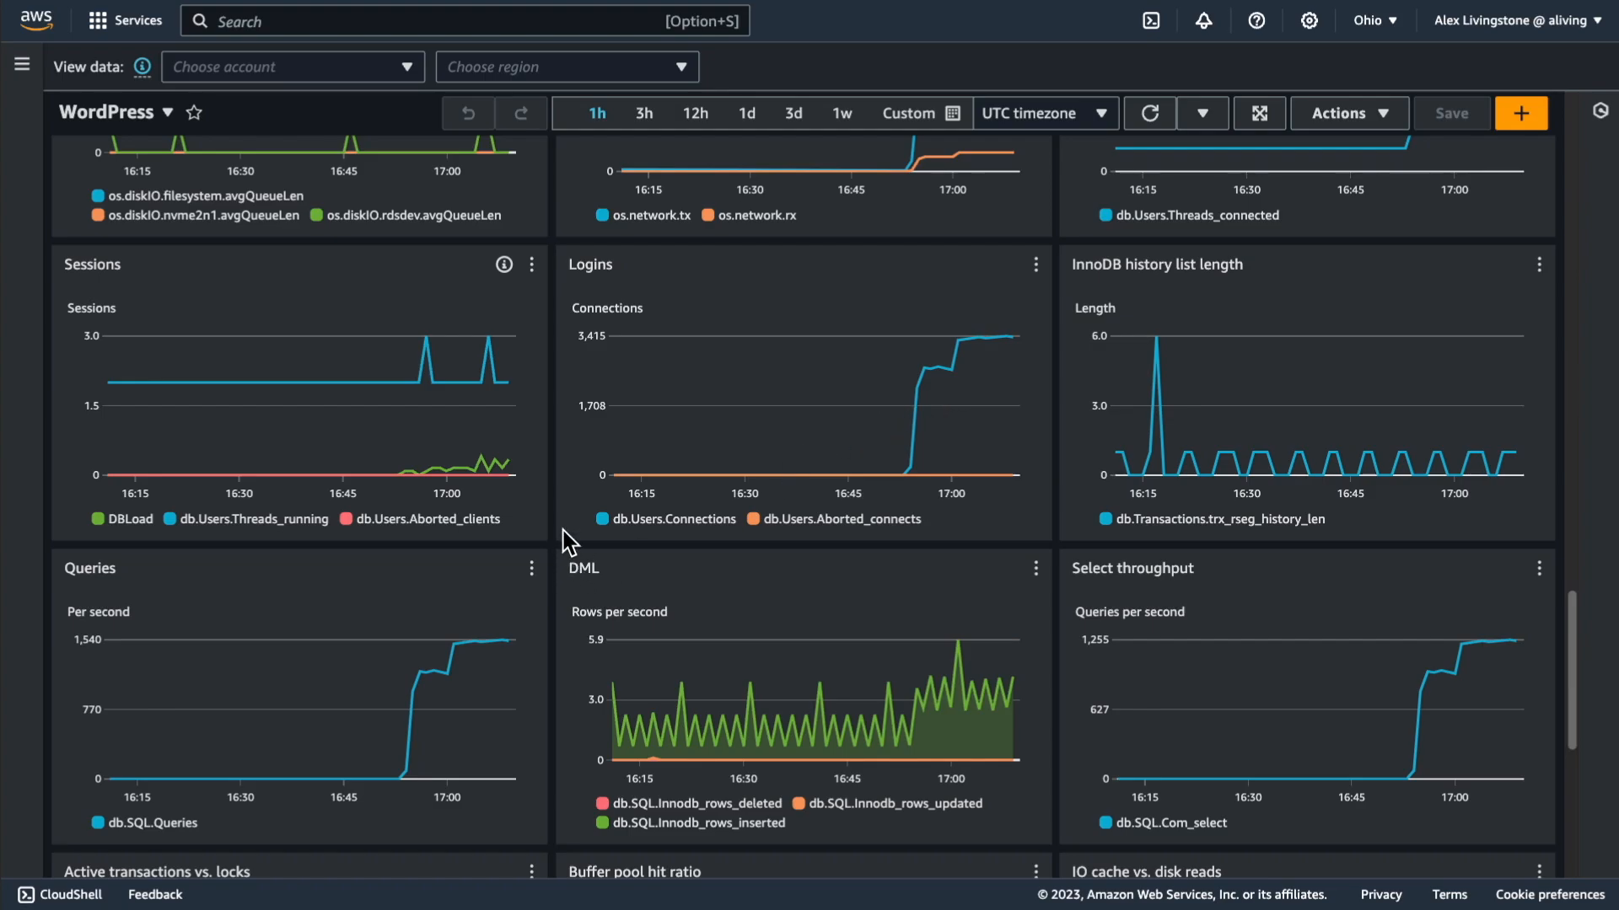
View the Queries widget in CloudWatch metrics and inspect the full DB_PERF_INSIGHTS expression behind e1.
click(531, 569)
scroll(556, 543, down, 1)
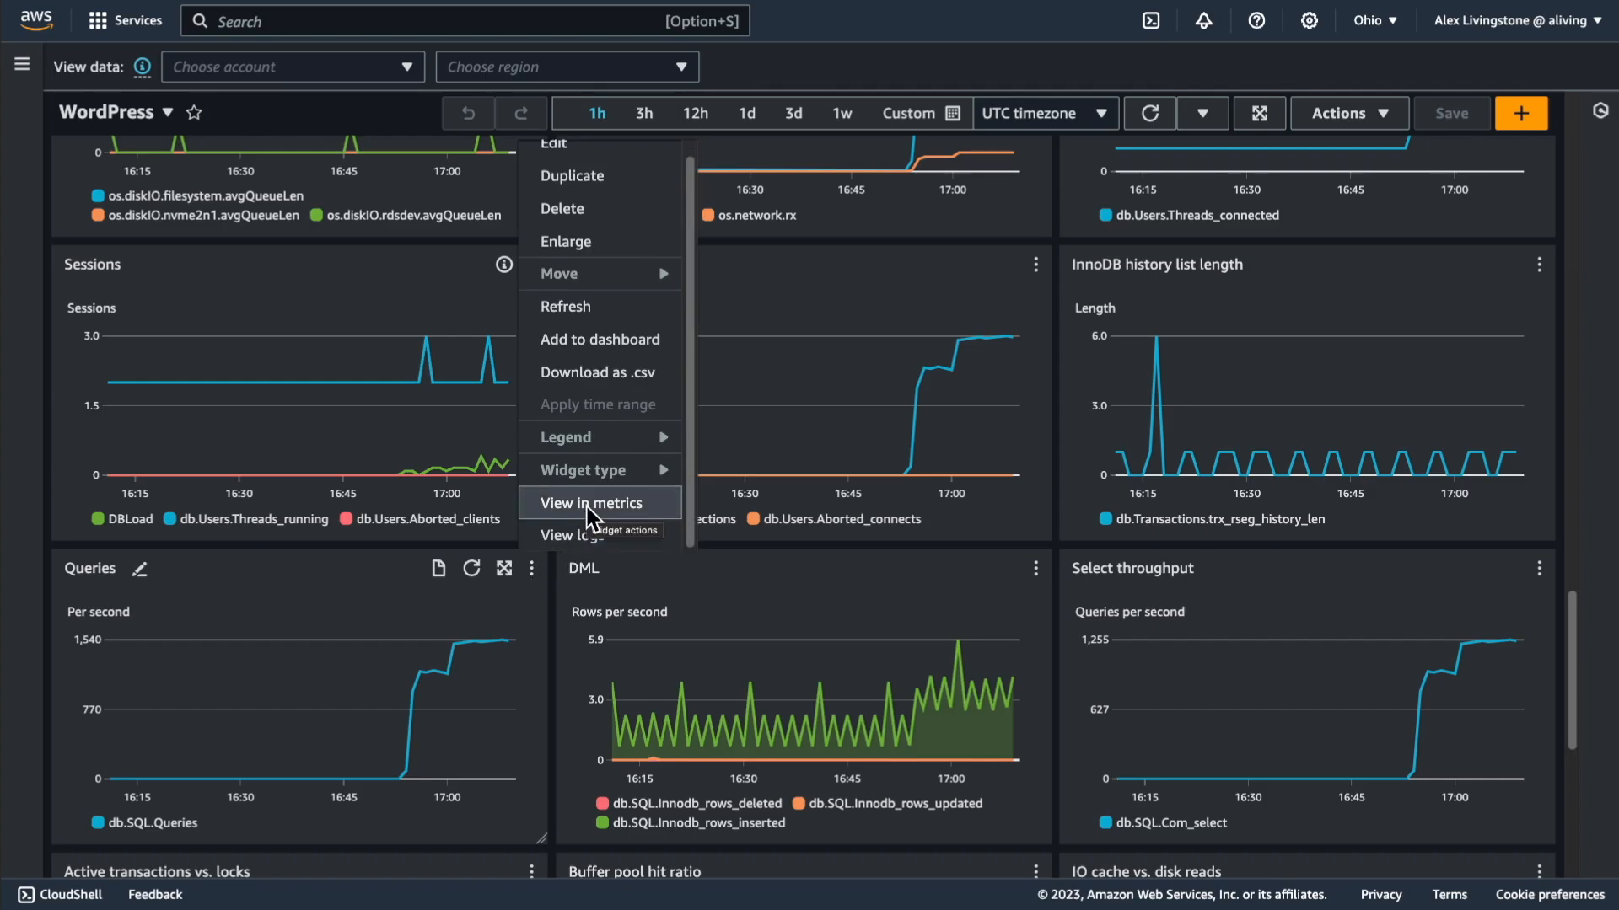
click(588, 505)
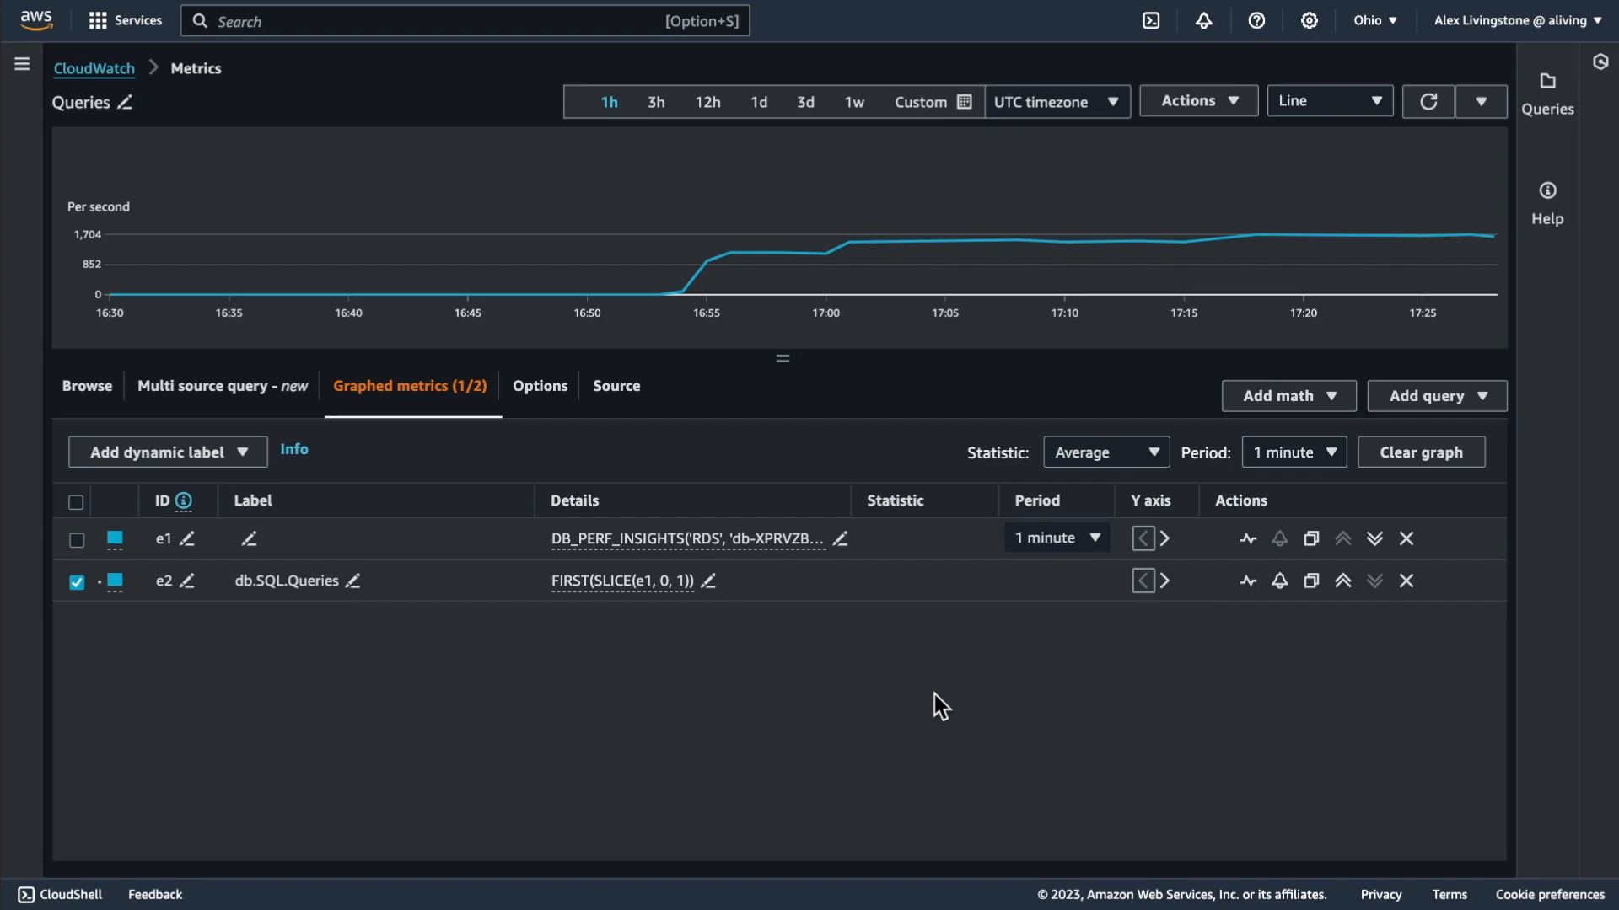
click(747, 553)
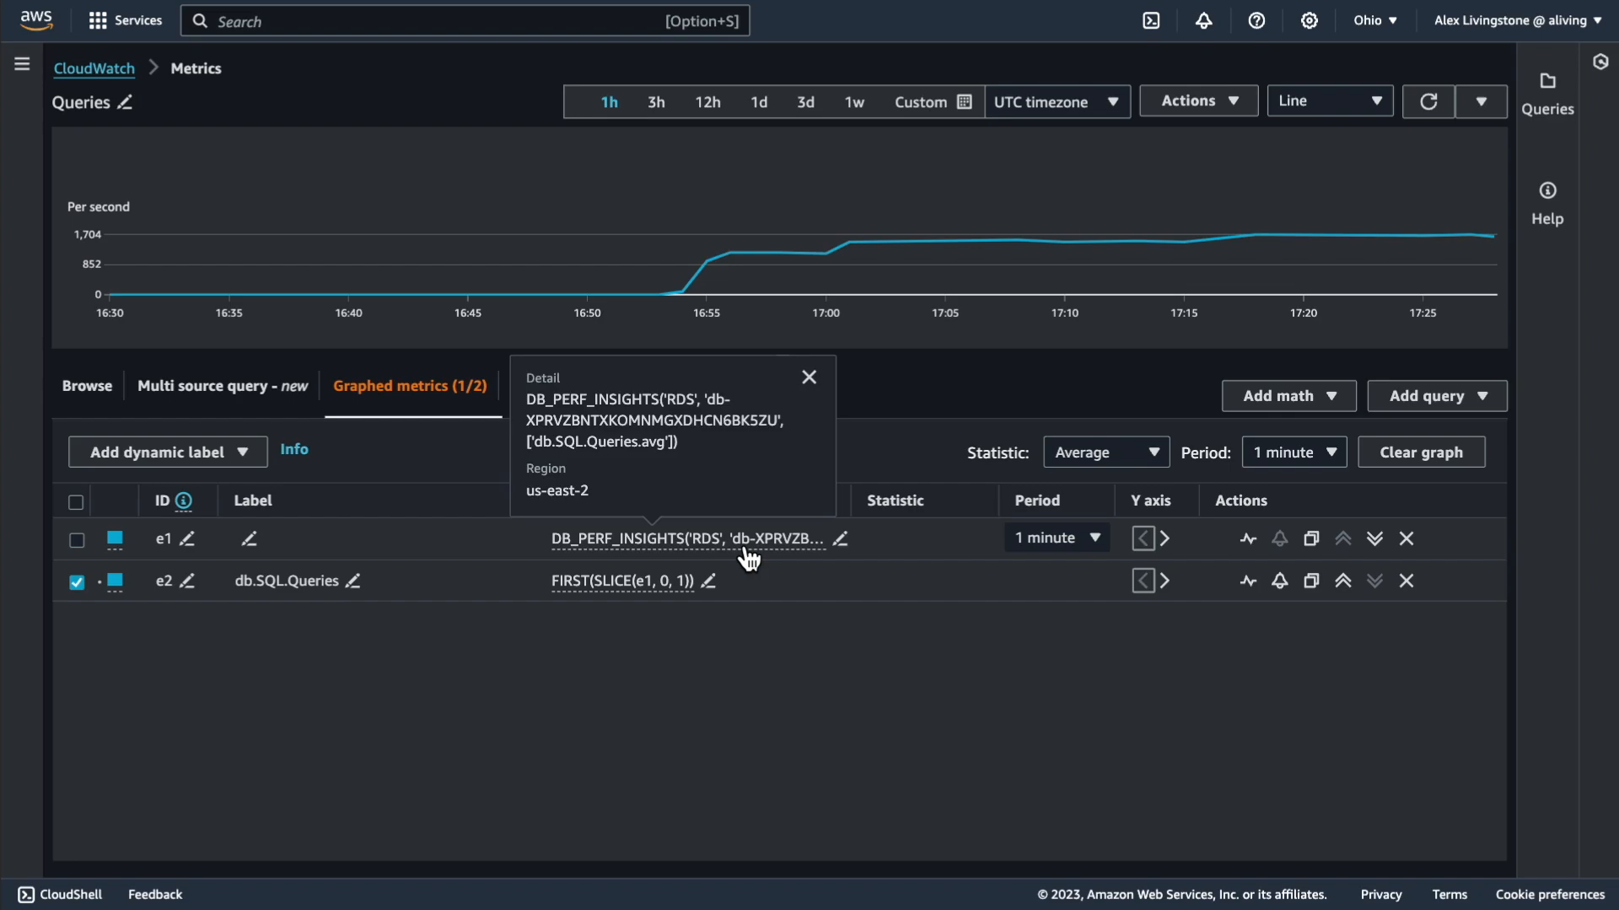
click(812, 643)
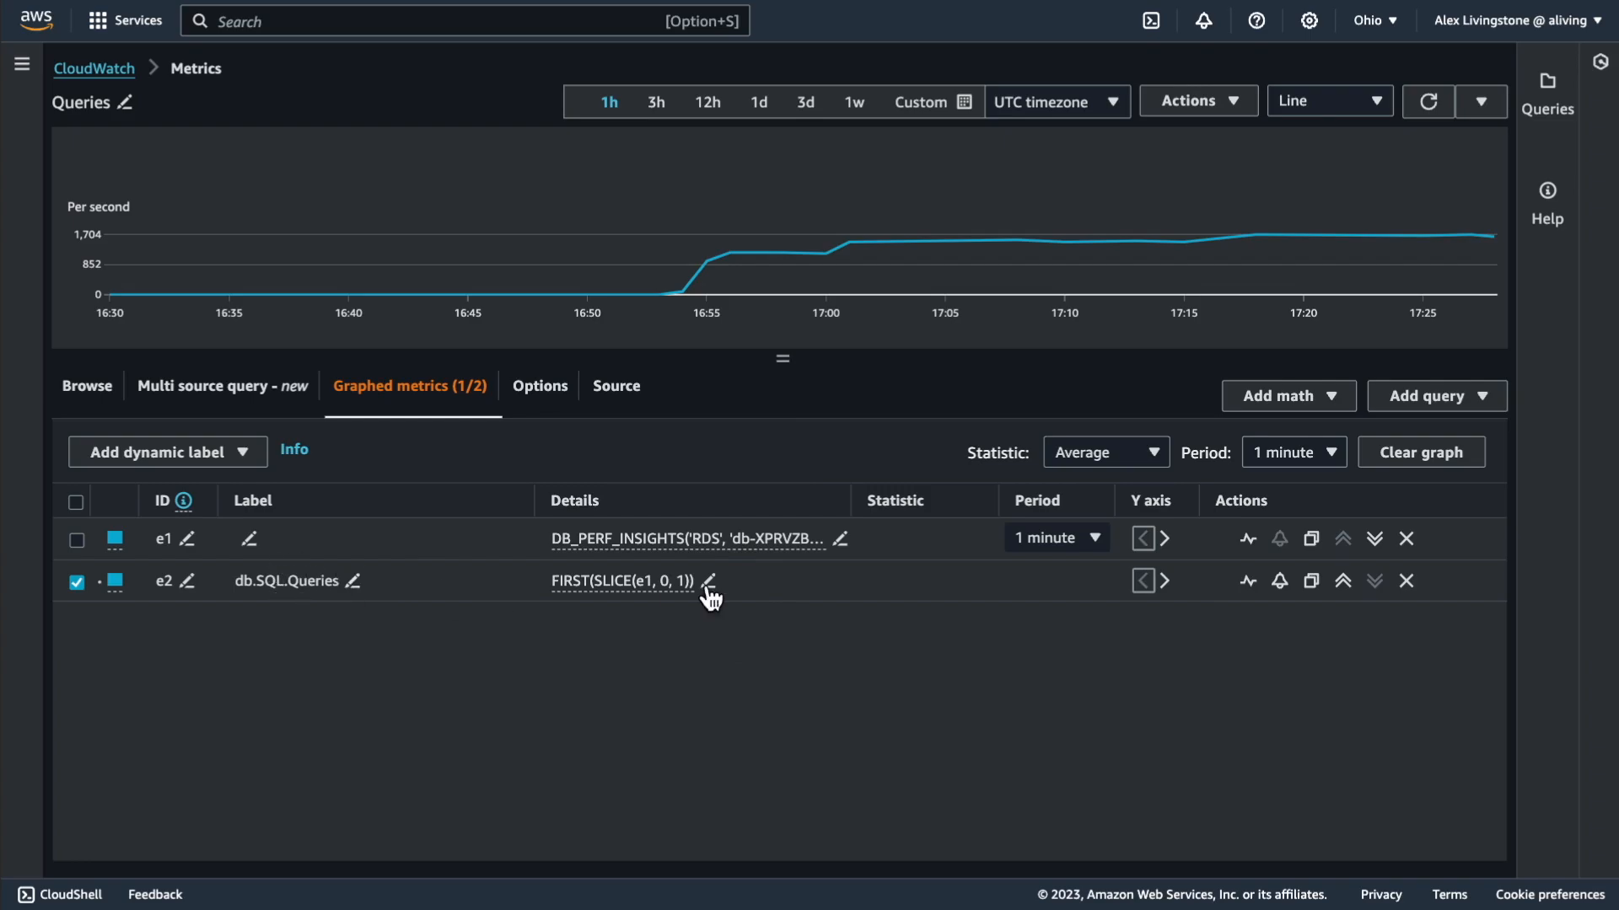
Start an alarm on the db.SQL.Queries expression e2 with a static condition of greater than 2000.
click(1280, 582)
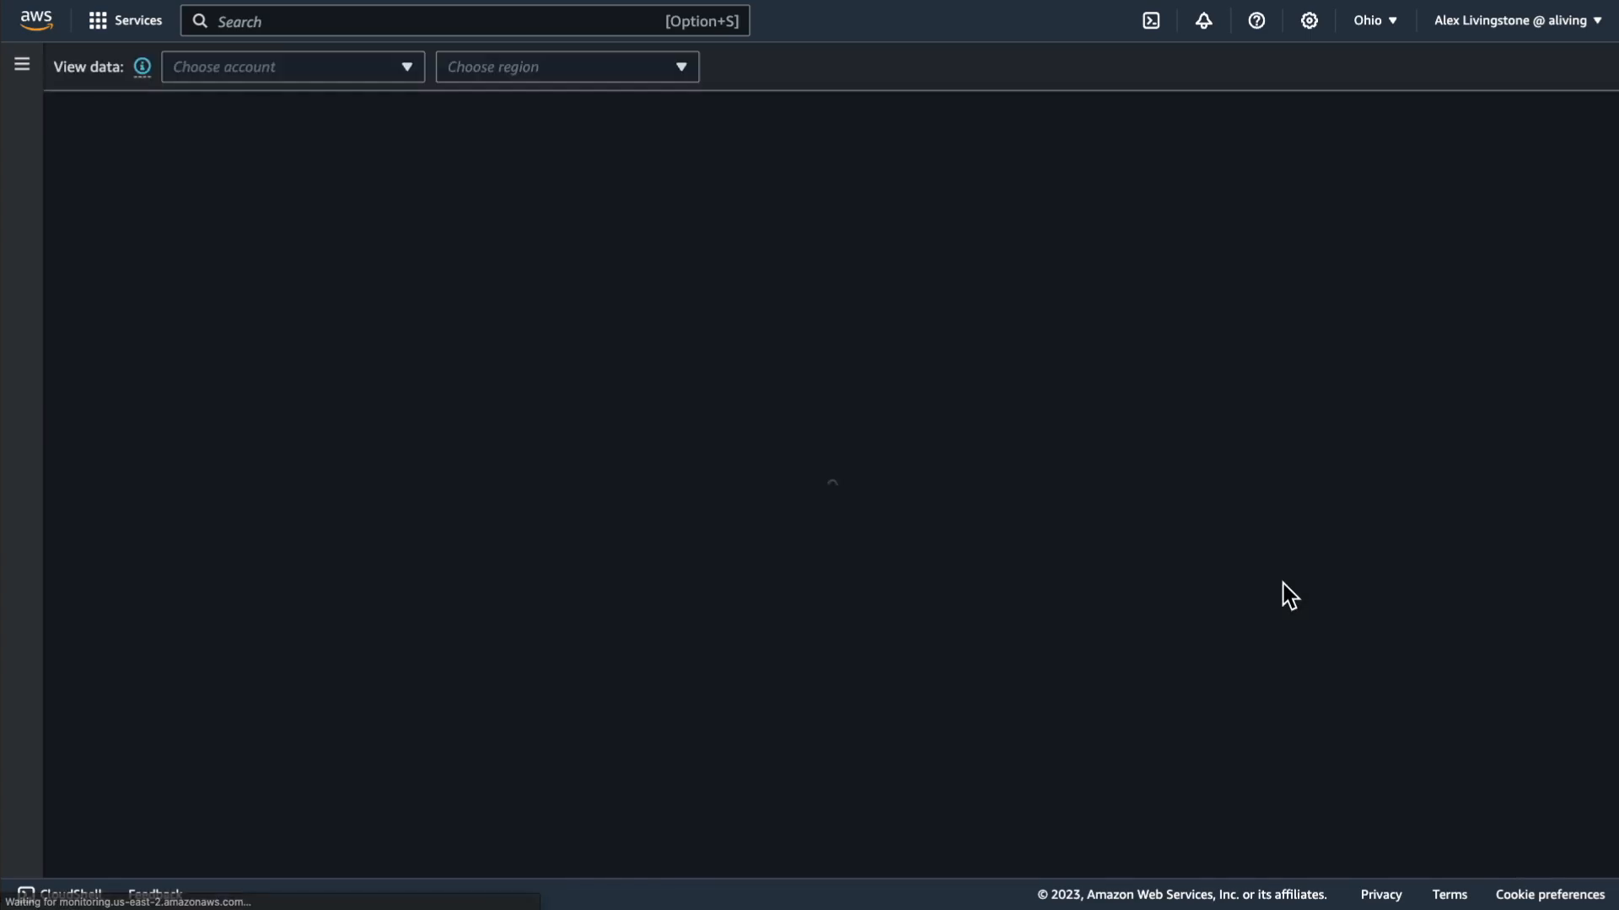
scroll(1290, 595, down, 5)
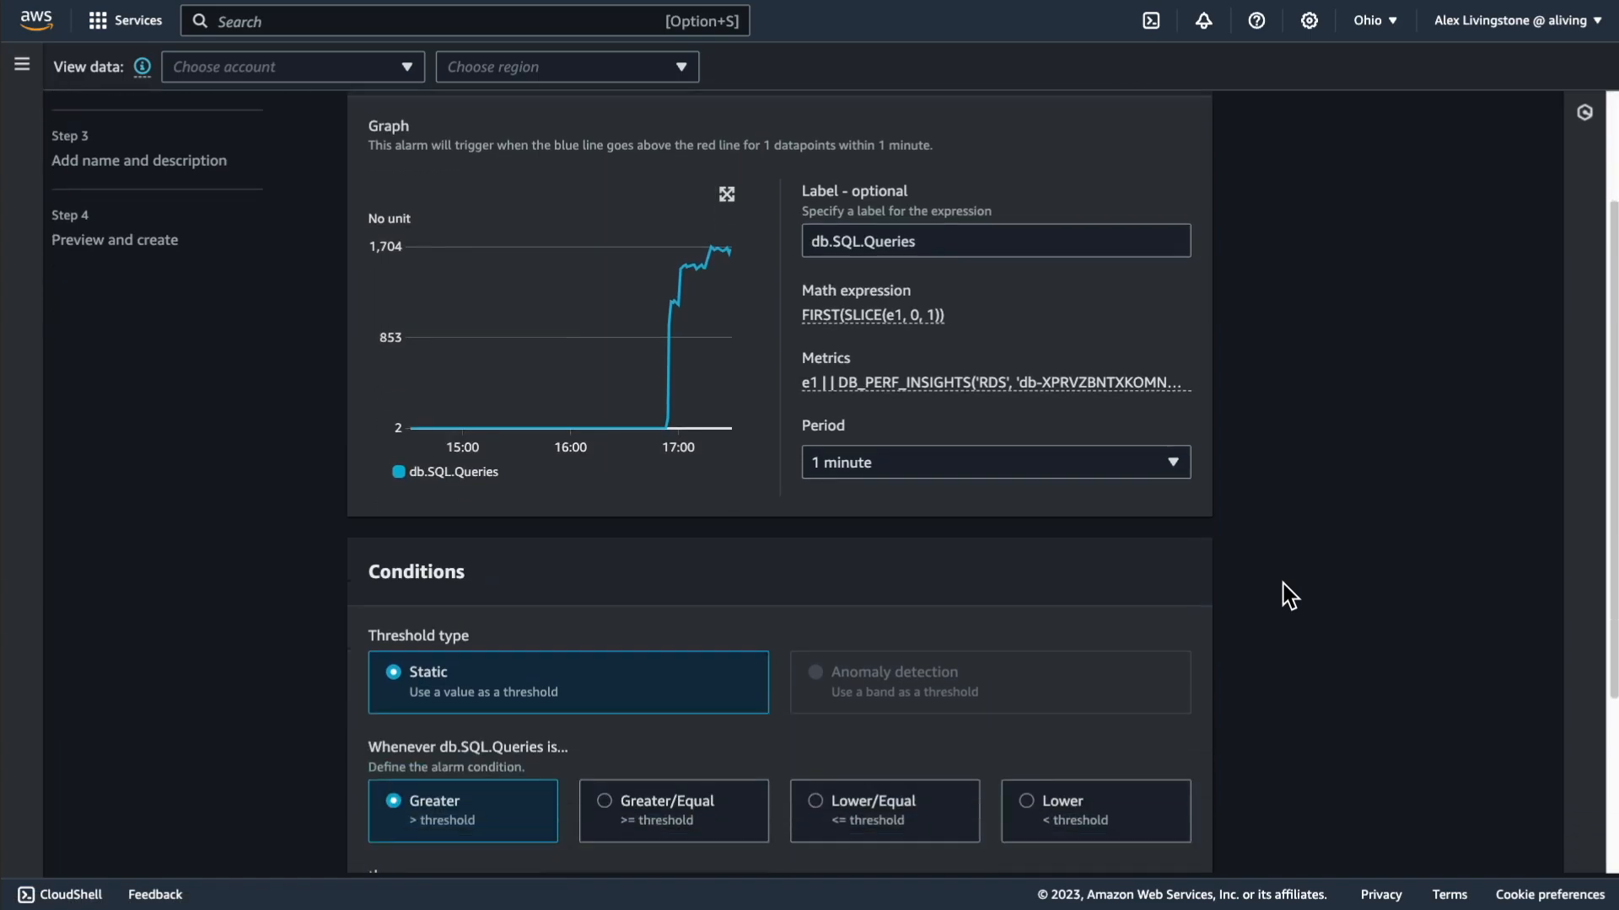
click(523, 668)
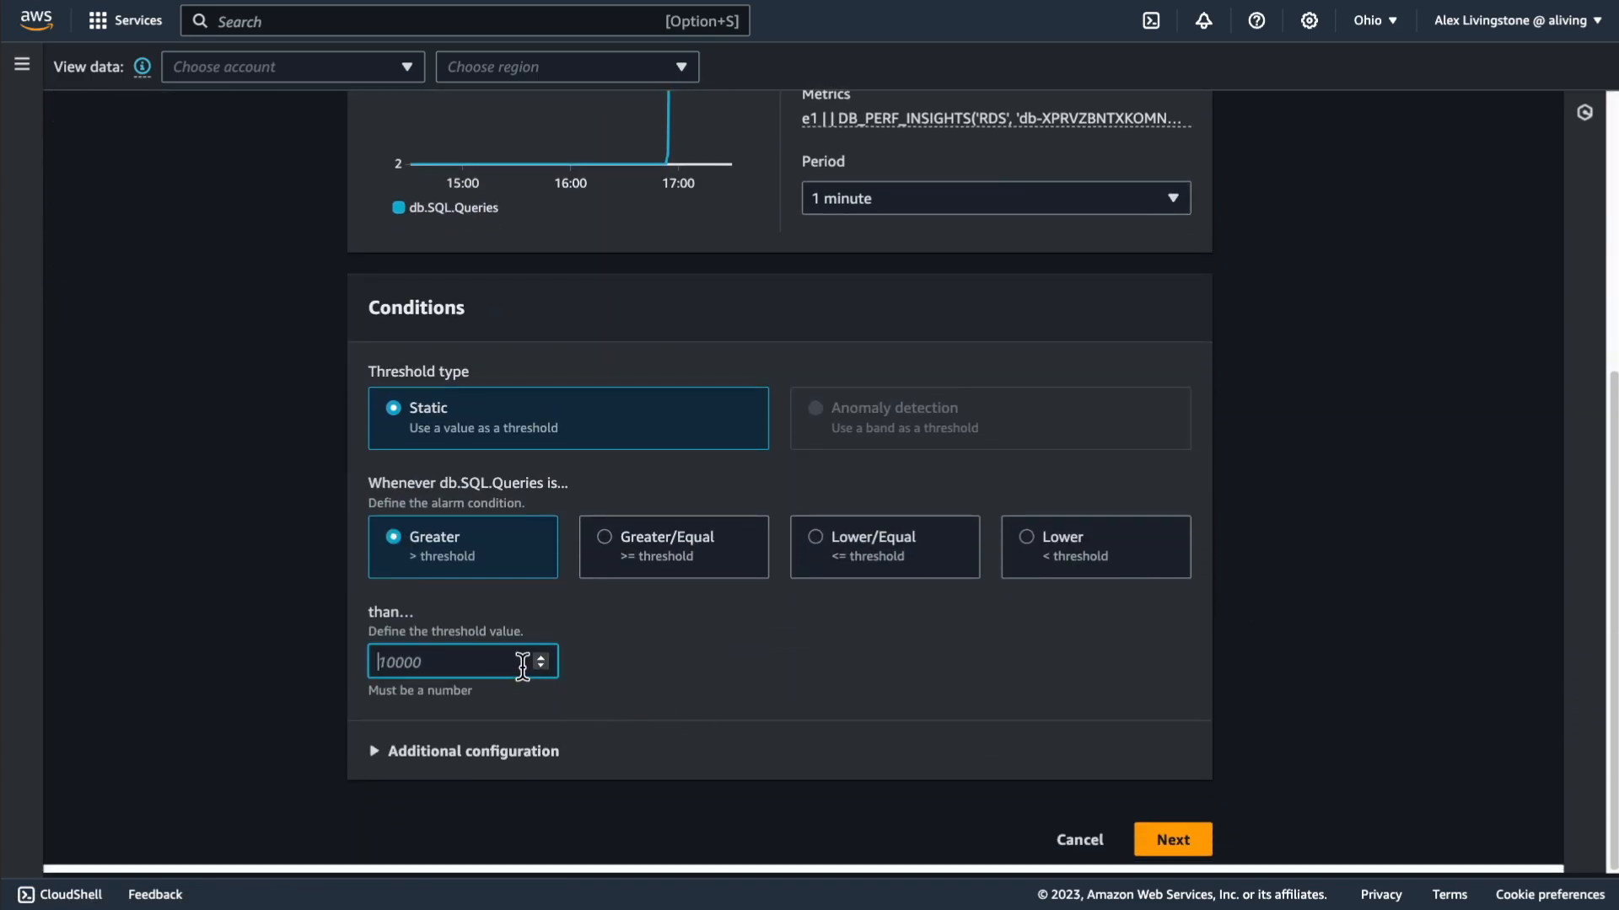
text(2000)
click(1174, 844)
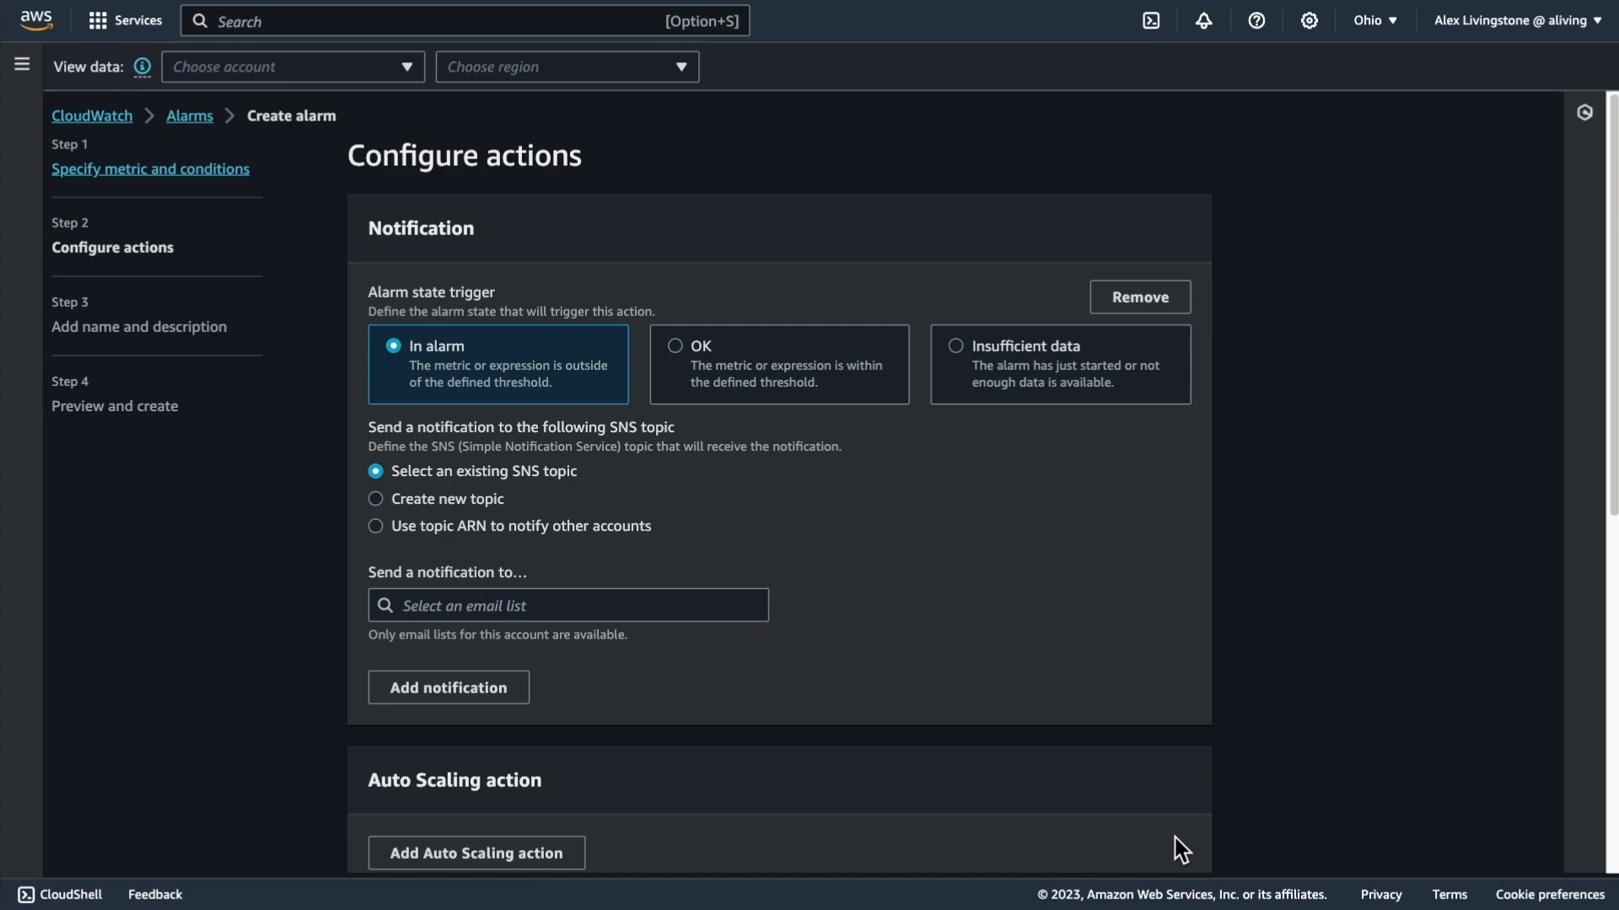
Configure the alarm to notify the existing SNS topic CloudWatch_Alarms_Topic when in alarm, with no other actions.
click(495, 605)
click(518, 638)
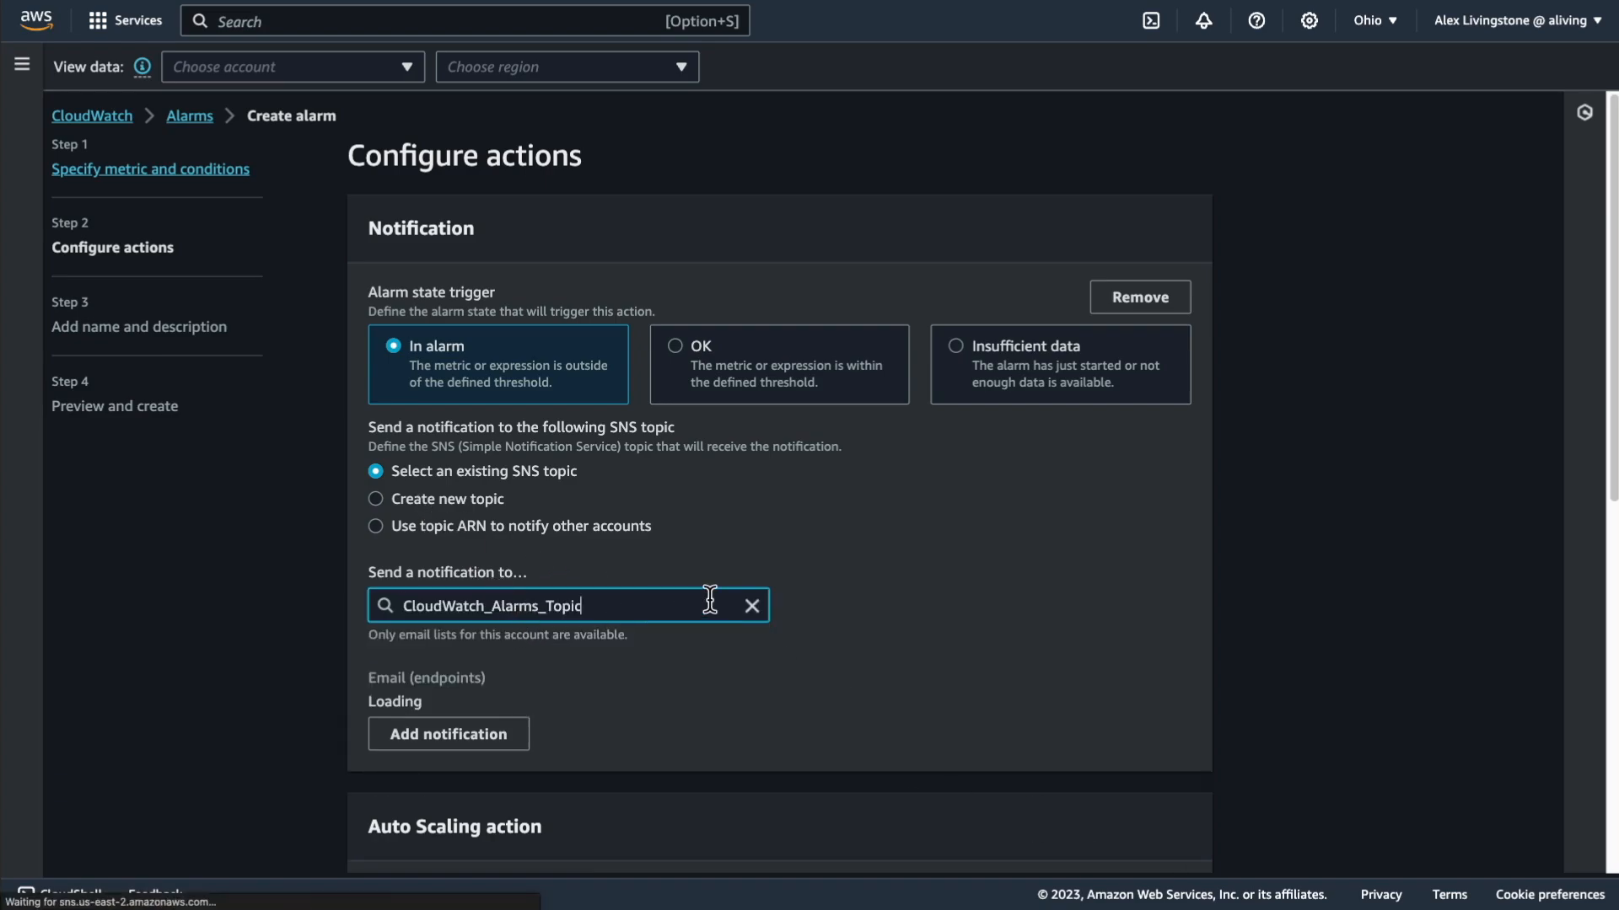
scroll(816, 624, down, 8)
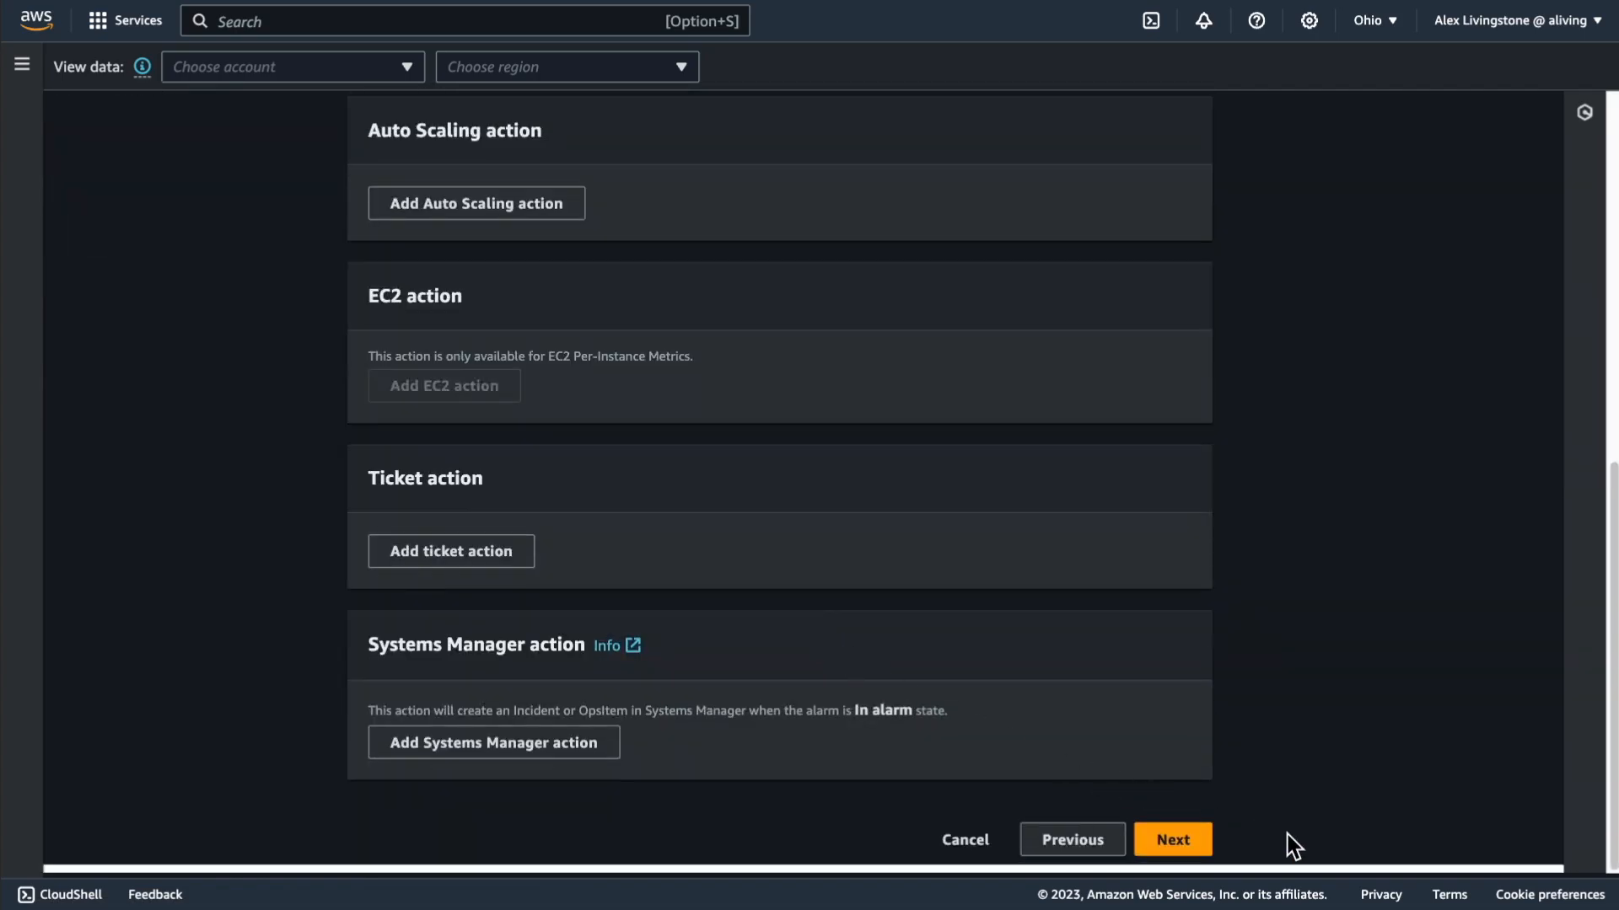
click(1195, 846)
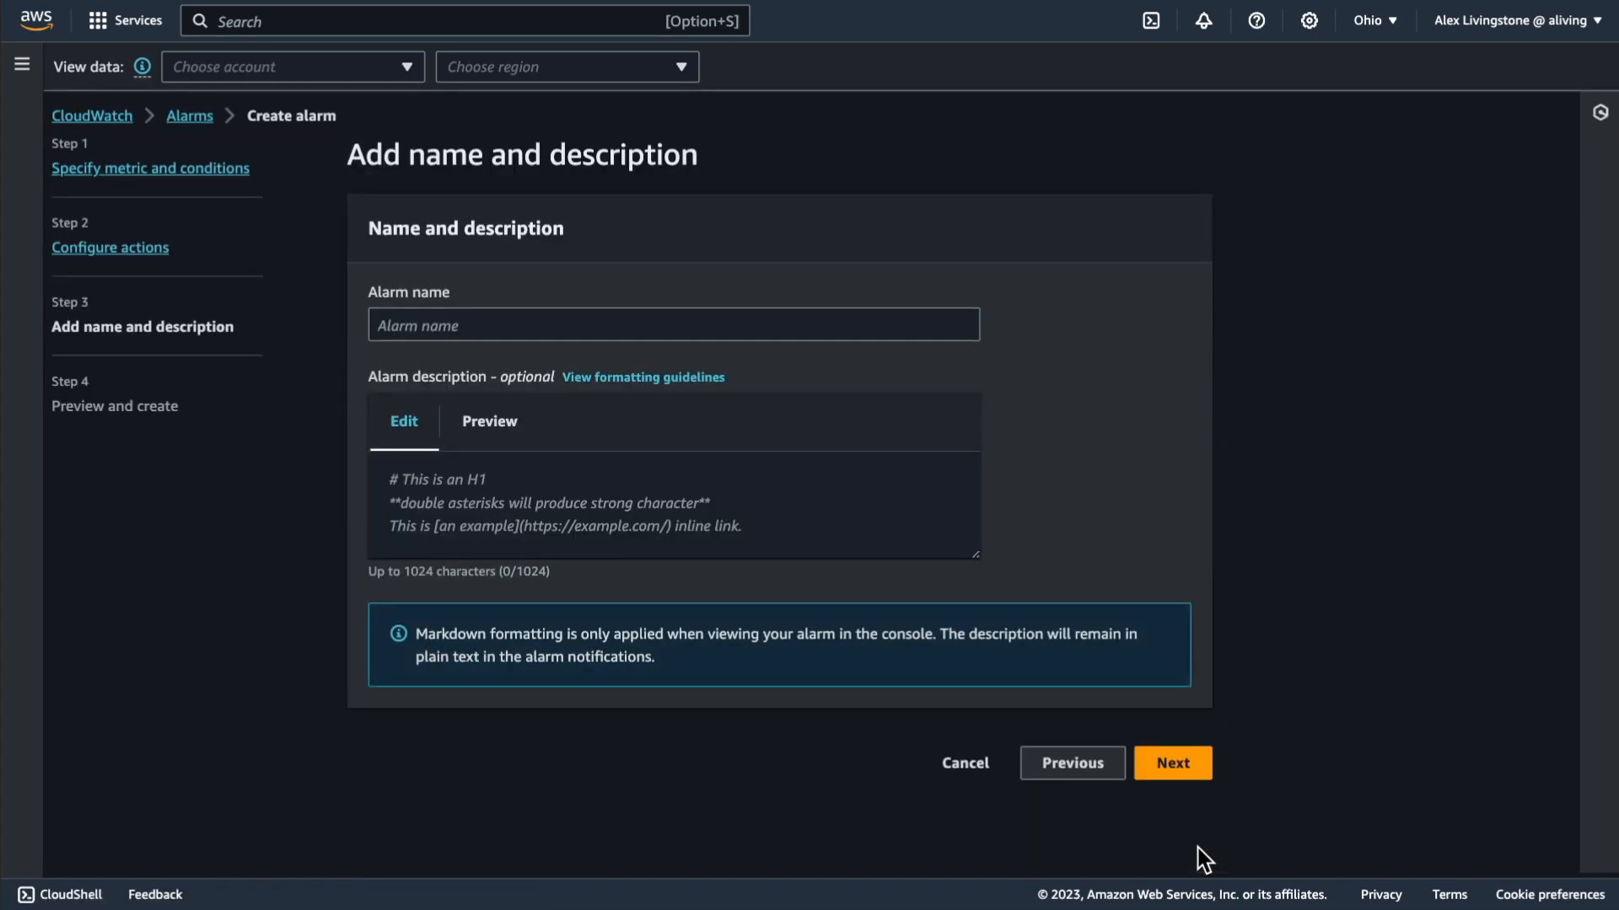
Name the alarm High-Query-Count, review its configuration and create it.
click(513, 325)
text(H)
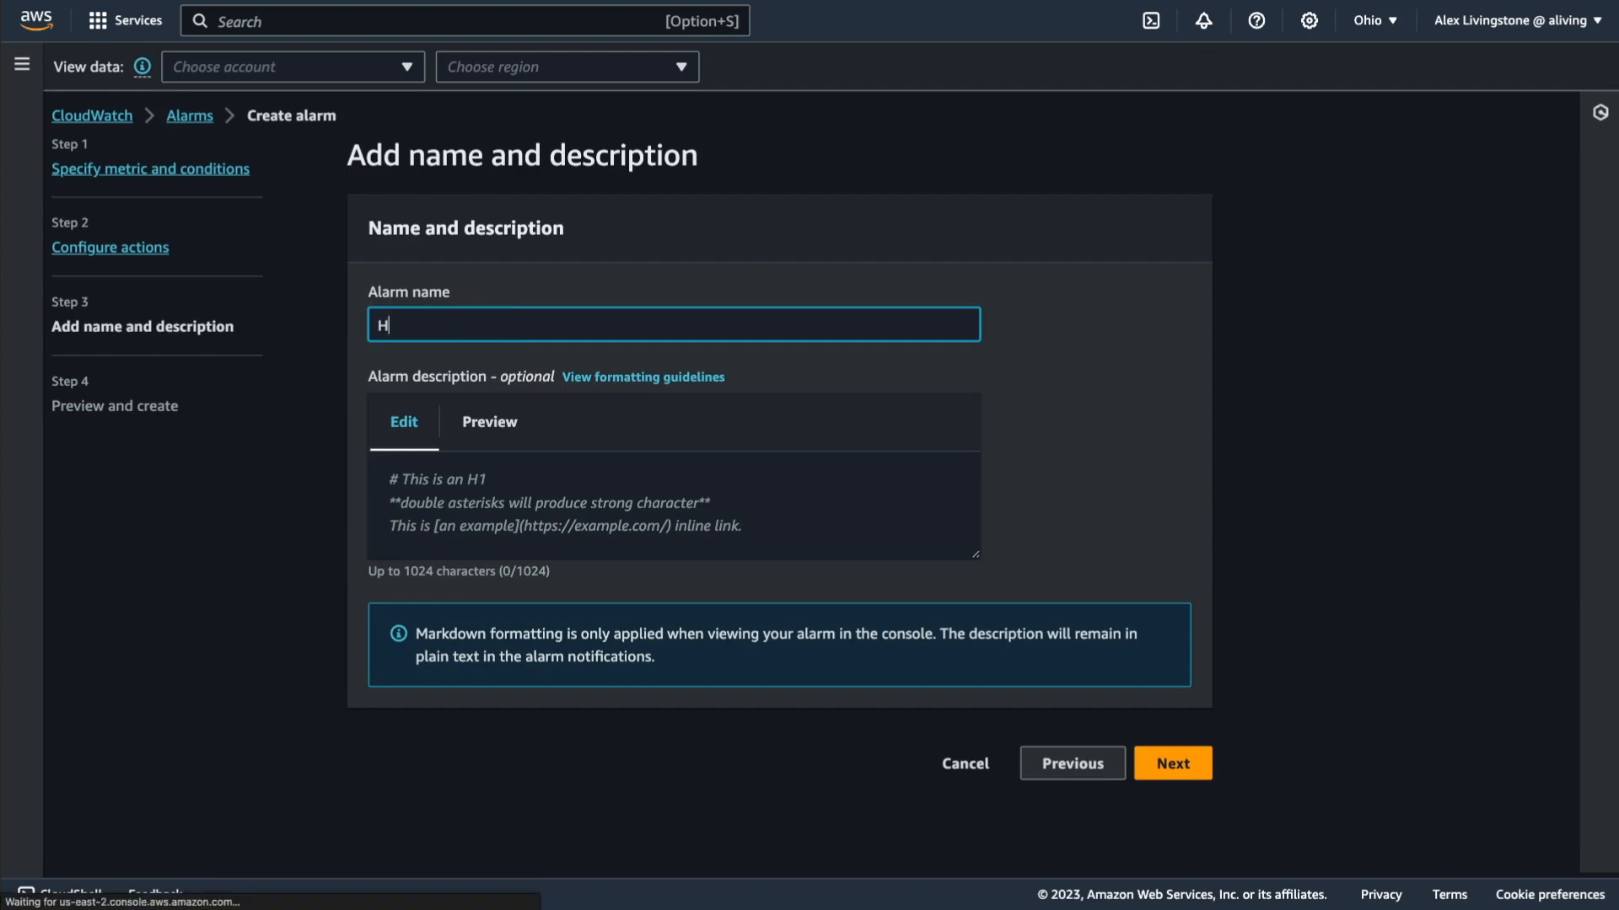
text(igh-Query-Count)
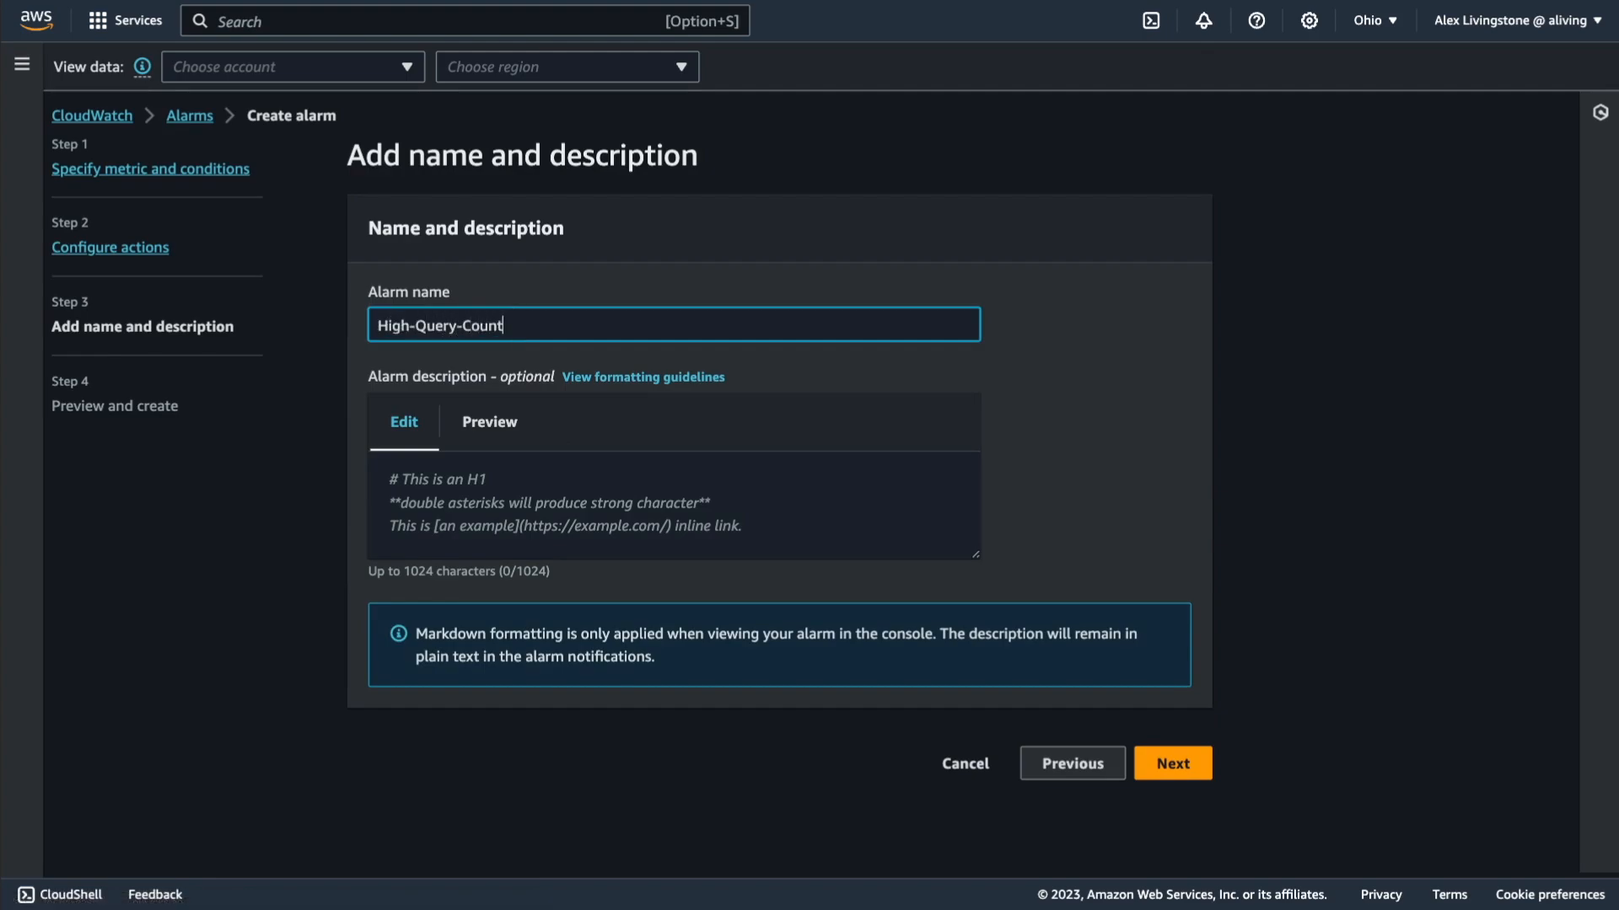
click(1176, 766)
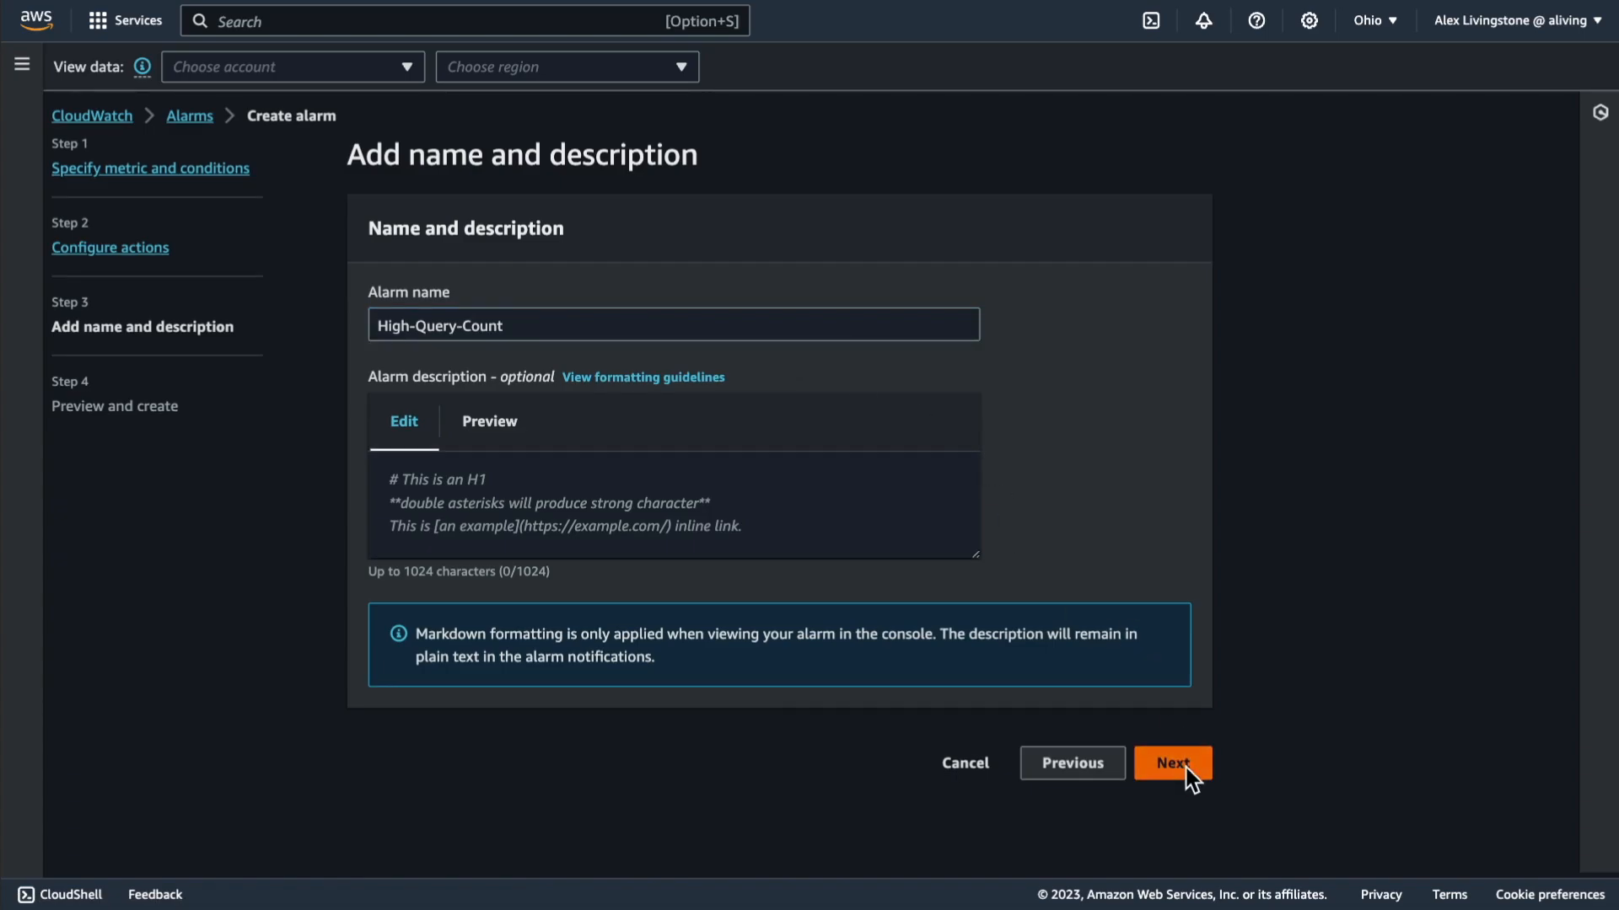
scroll(1188, 751, down, 8)
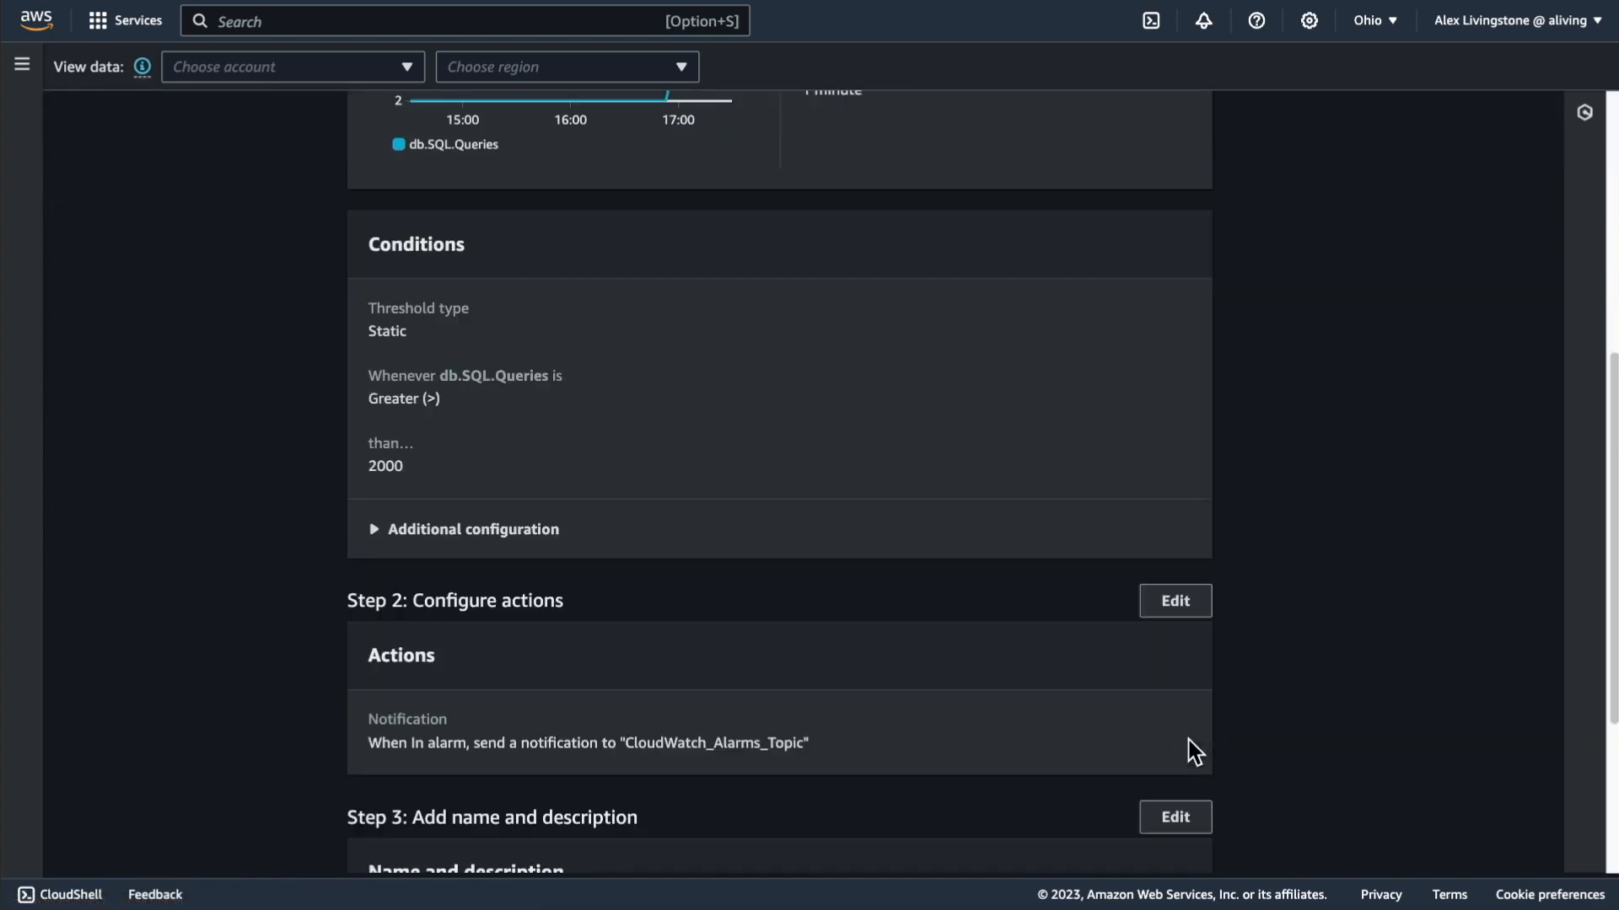
scroll(1193, 753, down, 2)
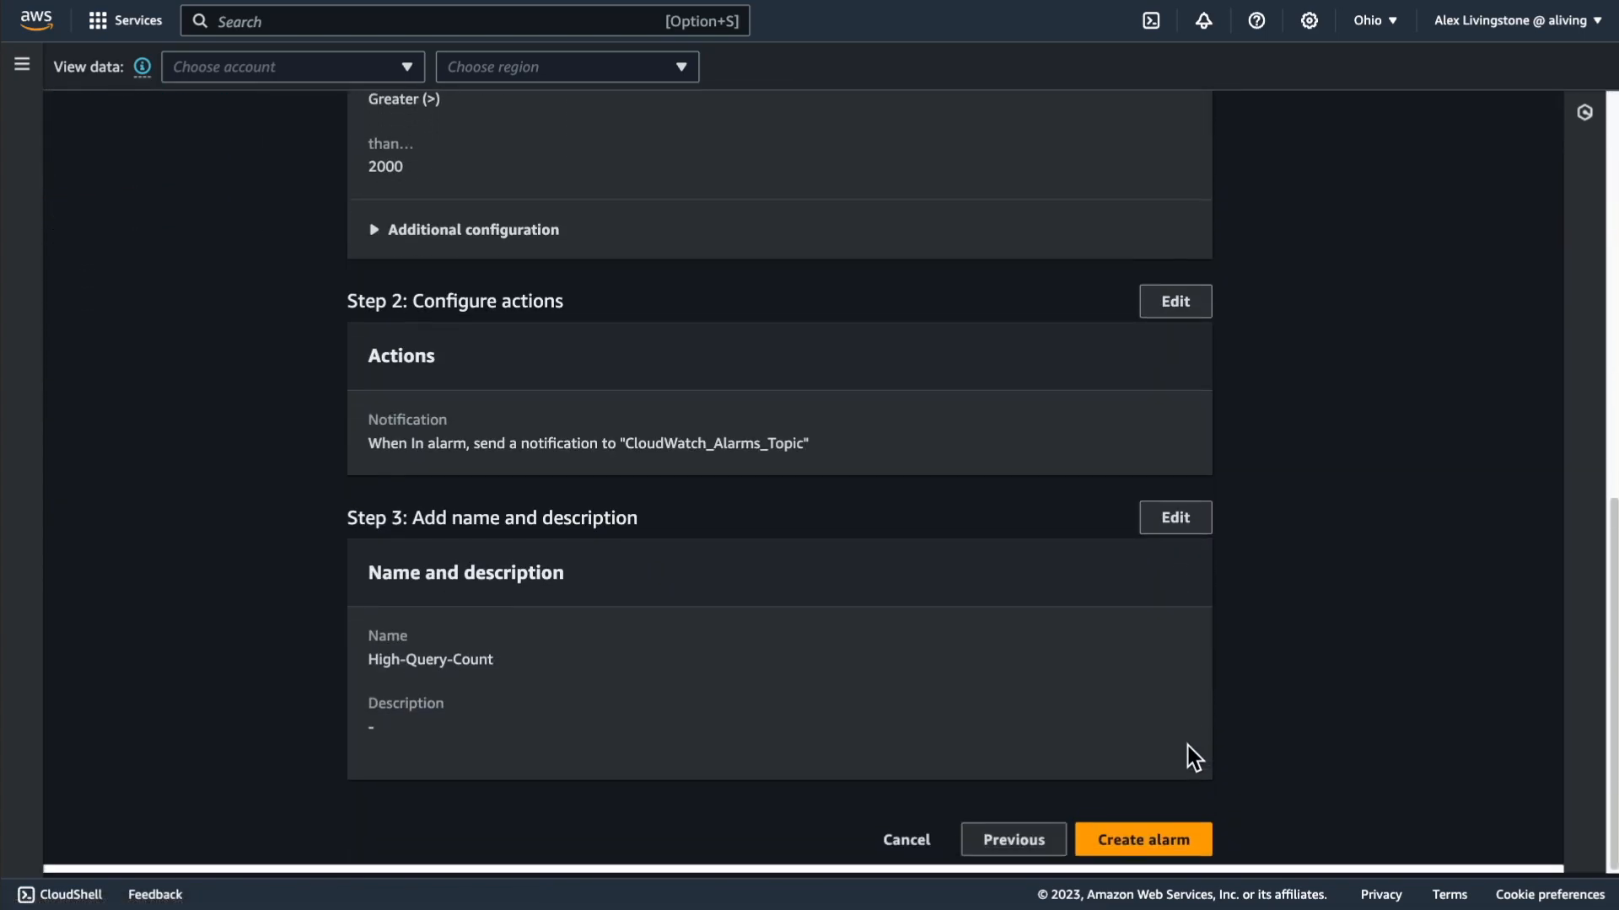
click(1172, 840)
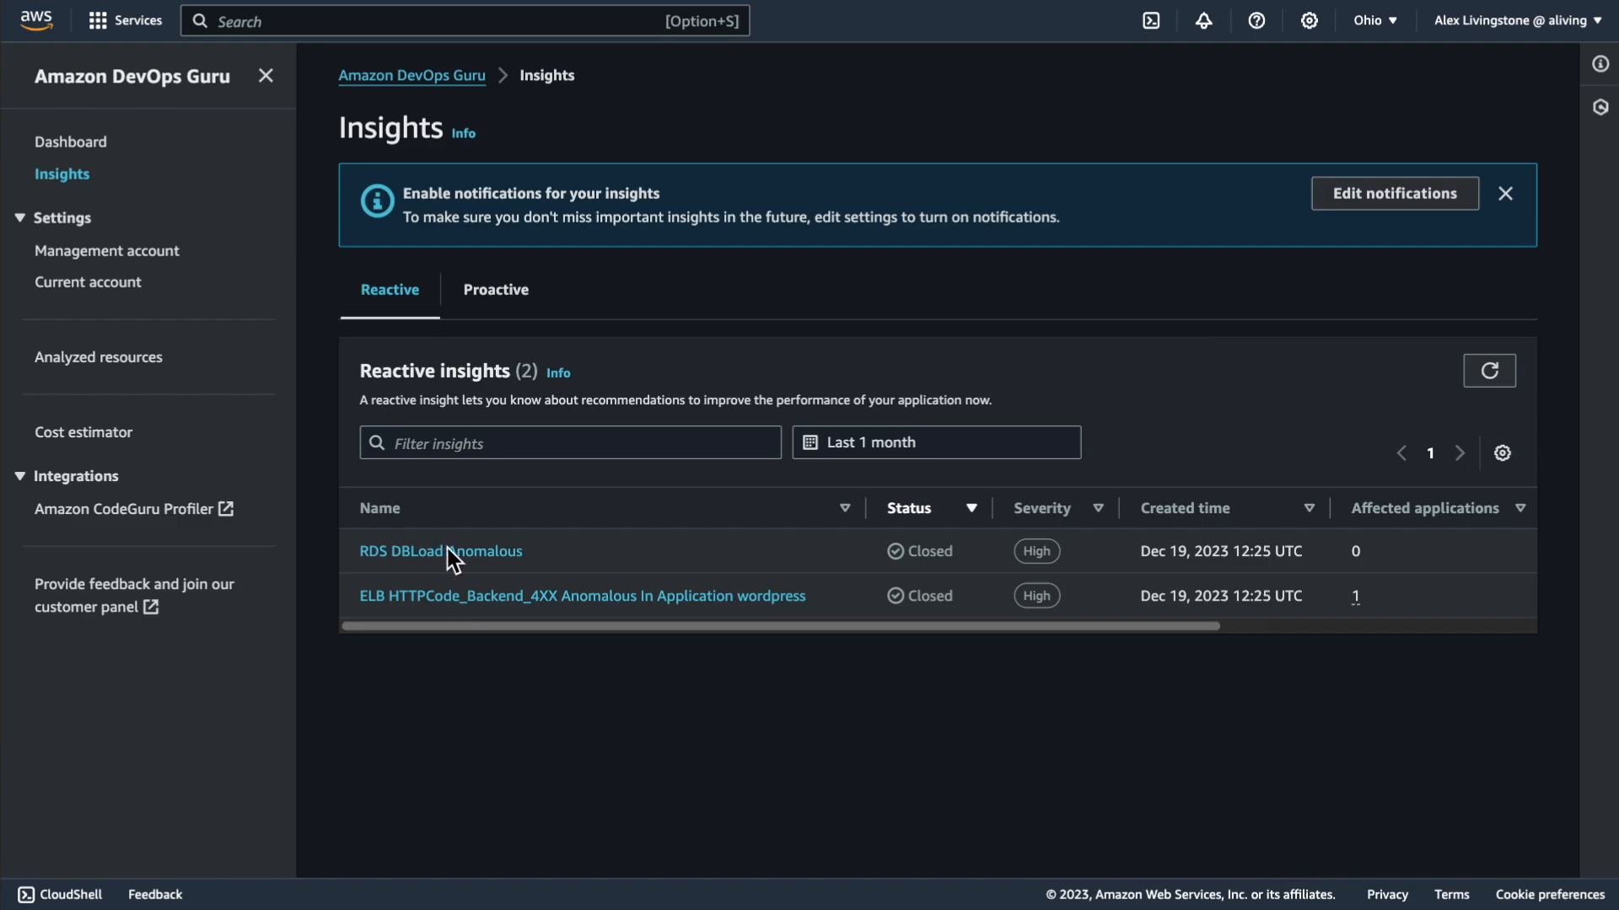
Open the RDS DBLoad Anomalous reactive insight in Amazon DevOps Guru and examine its graphed DatabaseConnections and DBLoad anomalies.
click(487, 555)
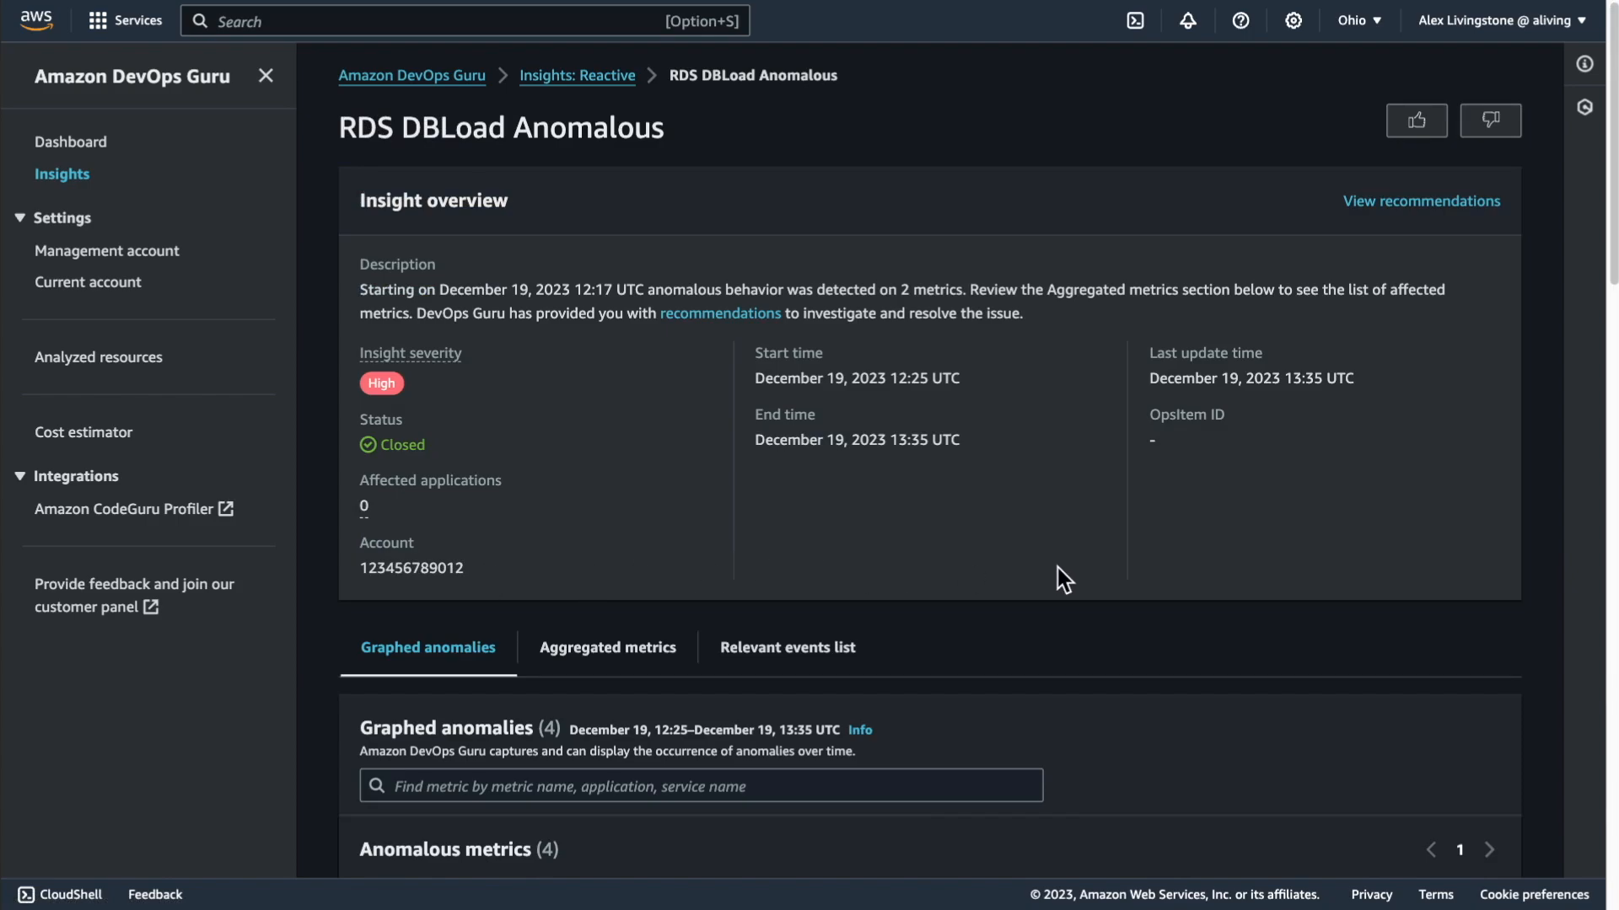
scroll(1078, 582, down, 2)
scroll(1079, 584, down, 5)
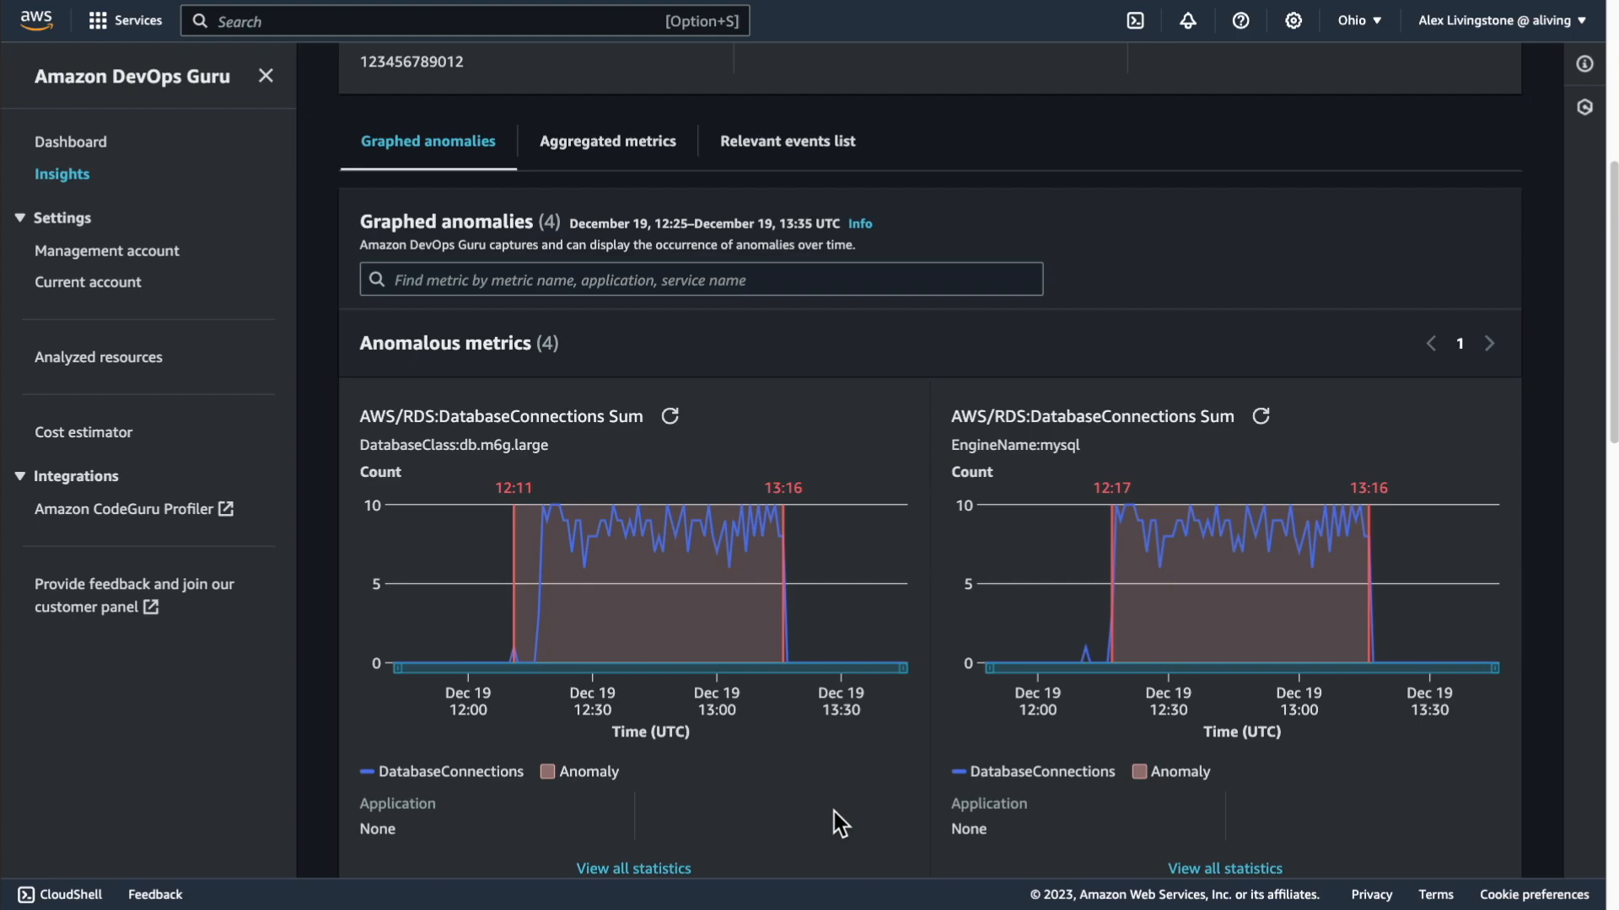
scroll(833, 812, down, 5)
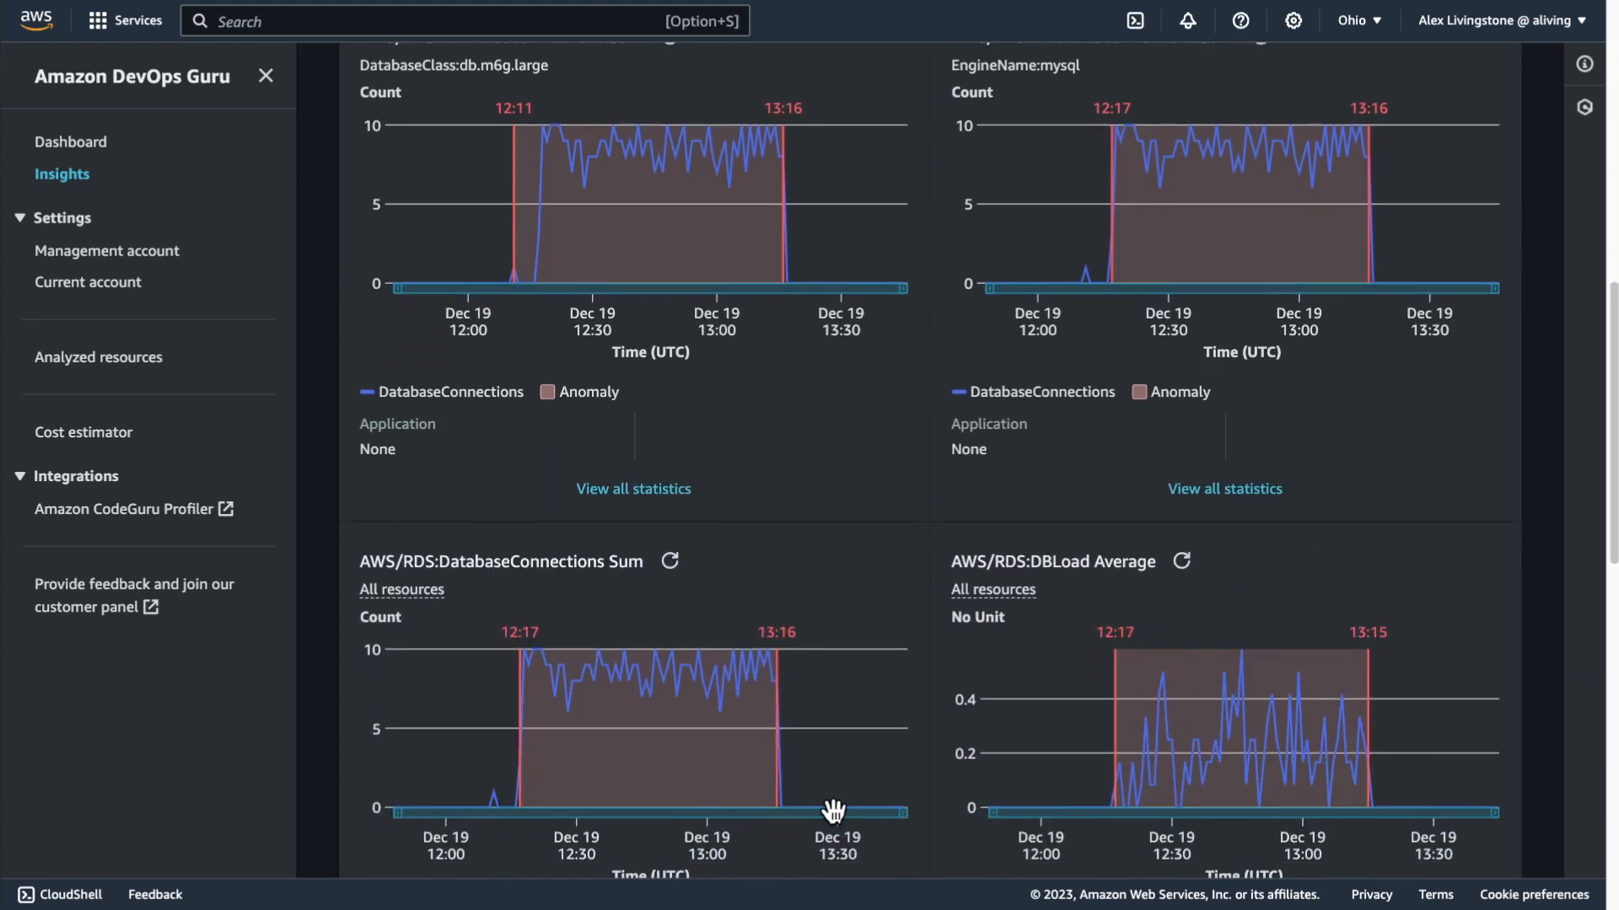
scroll(832, 811, down, 5)
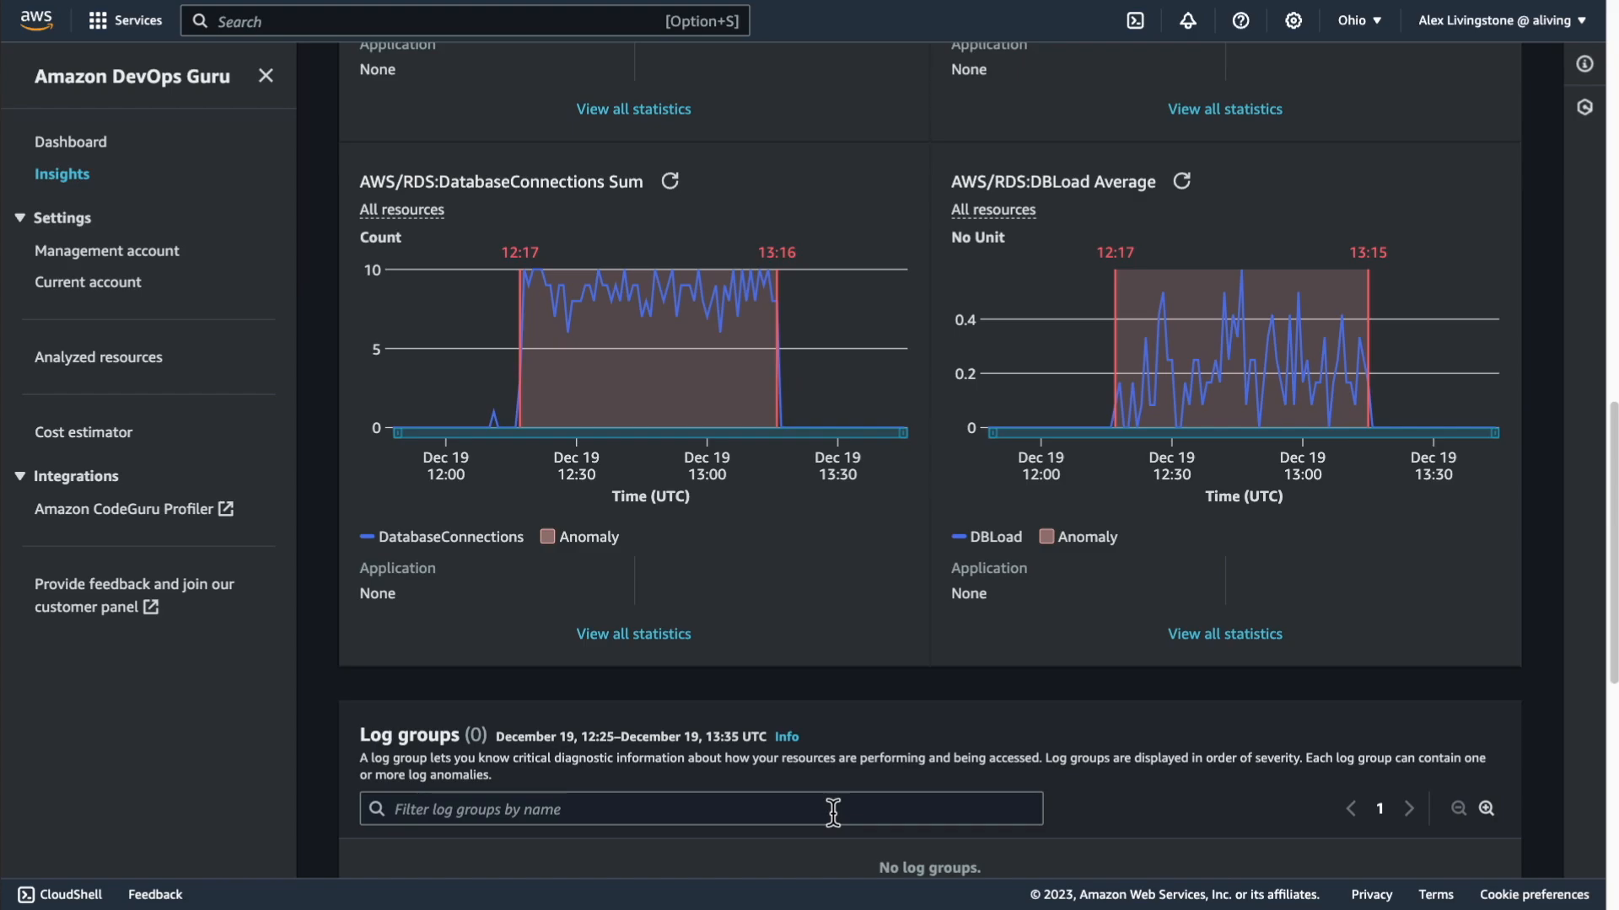